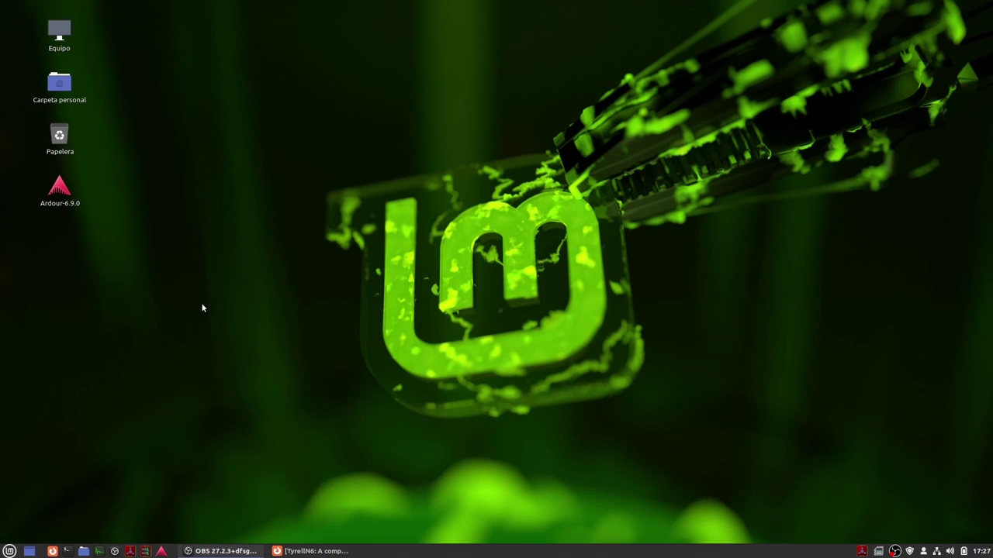
Launch Ardour and load the recent Pruebas1 session.
{"action": "double_click", "coordinate": [63, 195]}
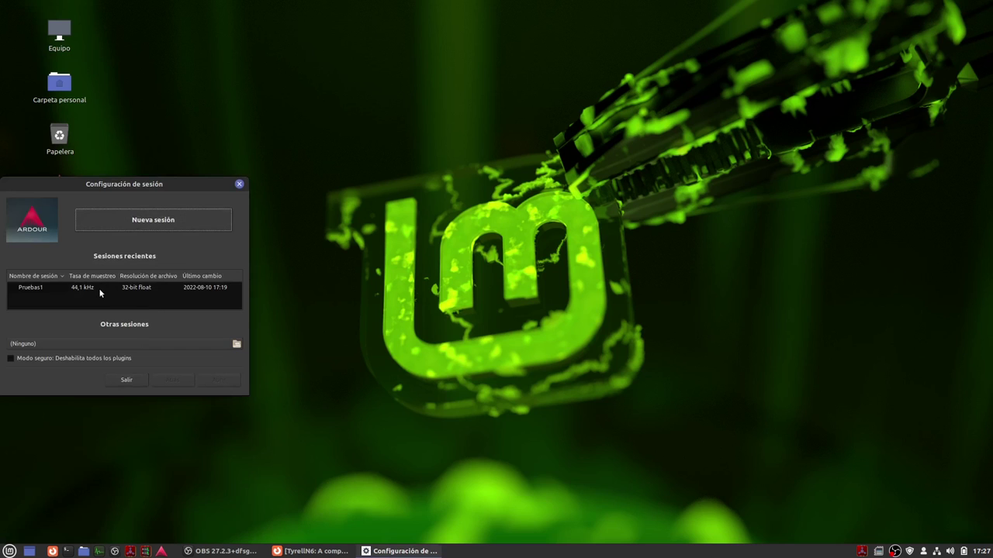
{"action": "left_click", "coordinate": [99, 289]}
{"action": "left_click", "coordinate": [218, 379]}
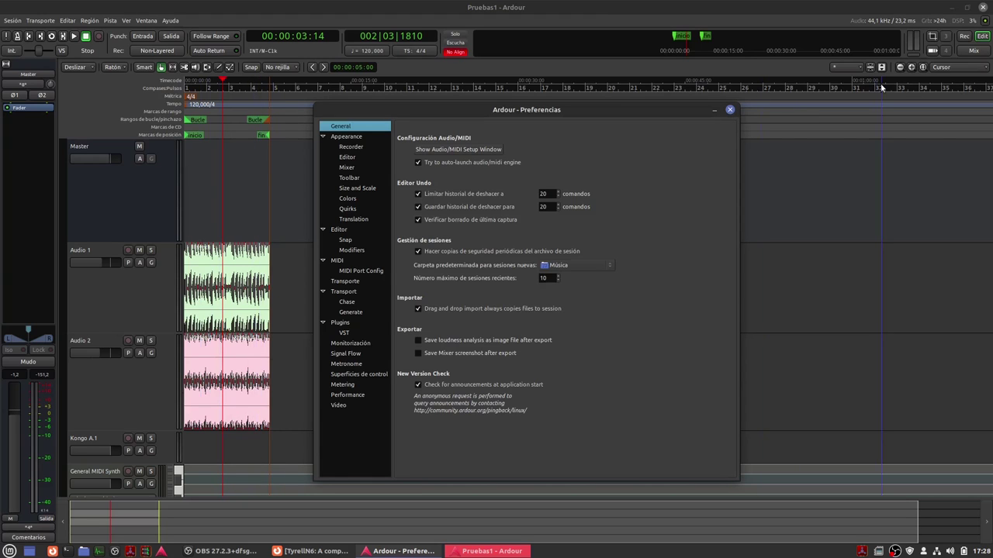
Close the preferences window and quit Ardour, confirming the exit.
{"action": "left_click", "coordinate": [982, 7]}
{"action": "left_click", "coordinate": [982, 7]}
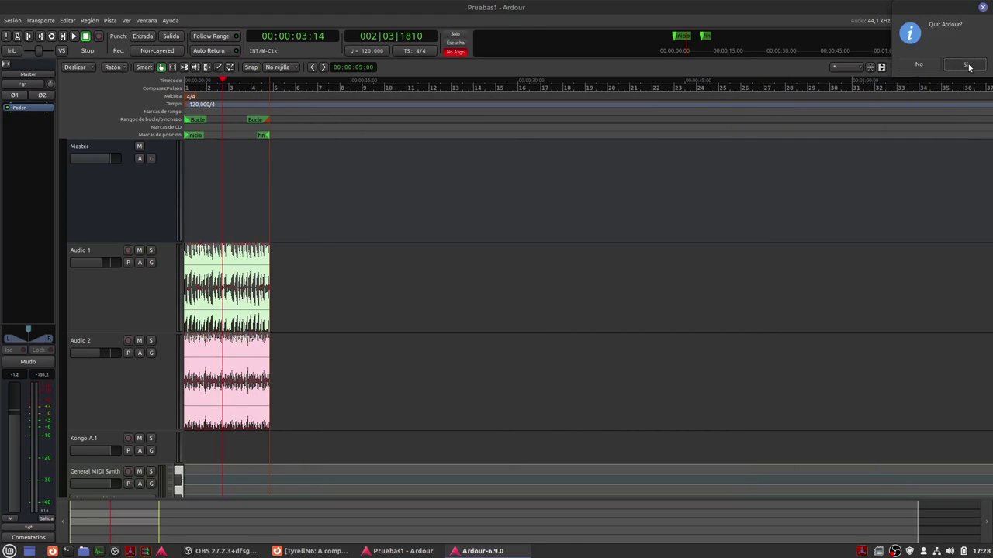
{"action": "left_click", "coordinate": [967, 66]}
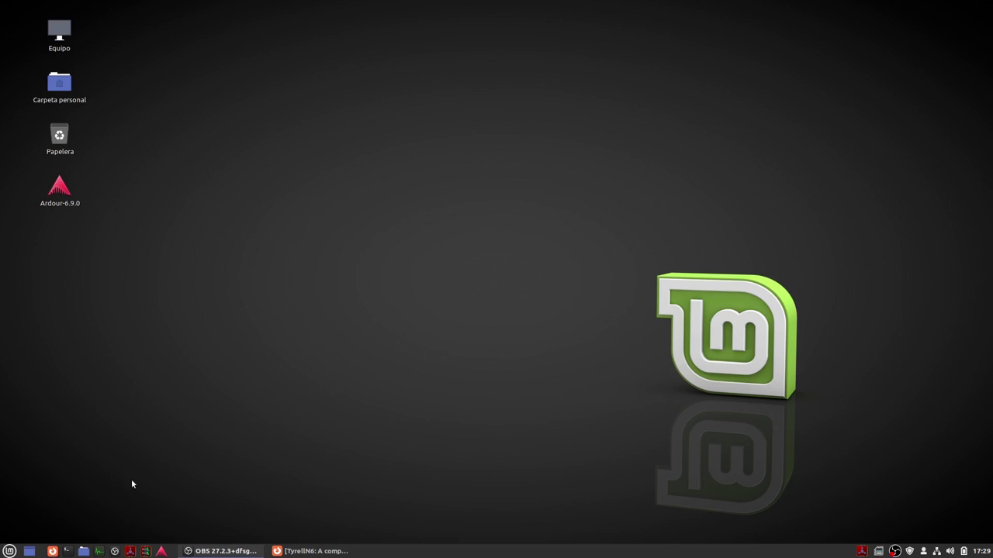
Open the home folder in Nemo, hide dotfiles, and open Descargas.
{"action": "left_click", "coordinate": [84, 551]}
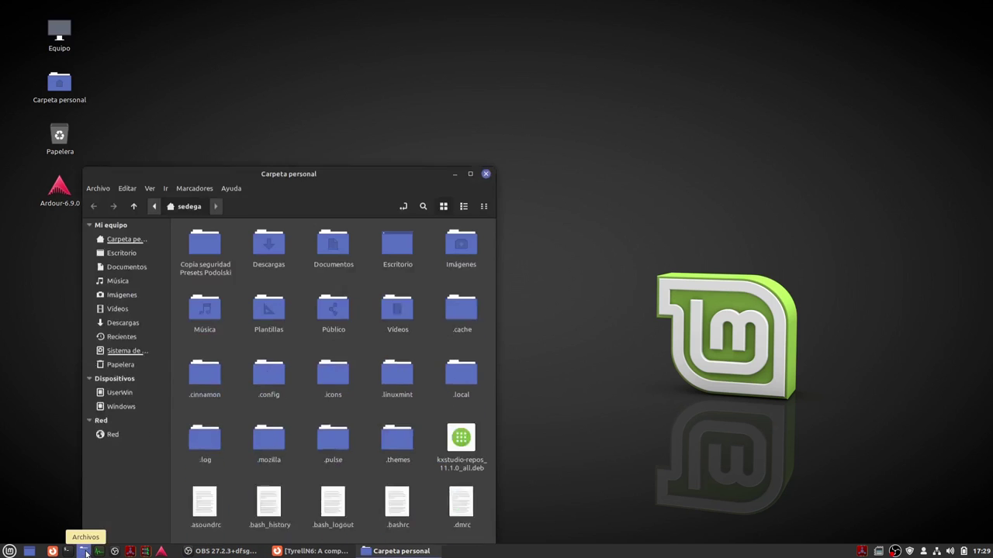
{"action": "right_click", "coordinate": [358, 278]}
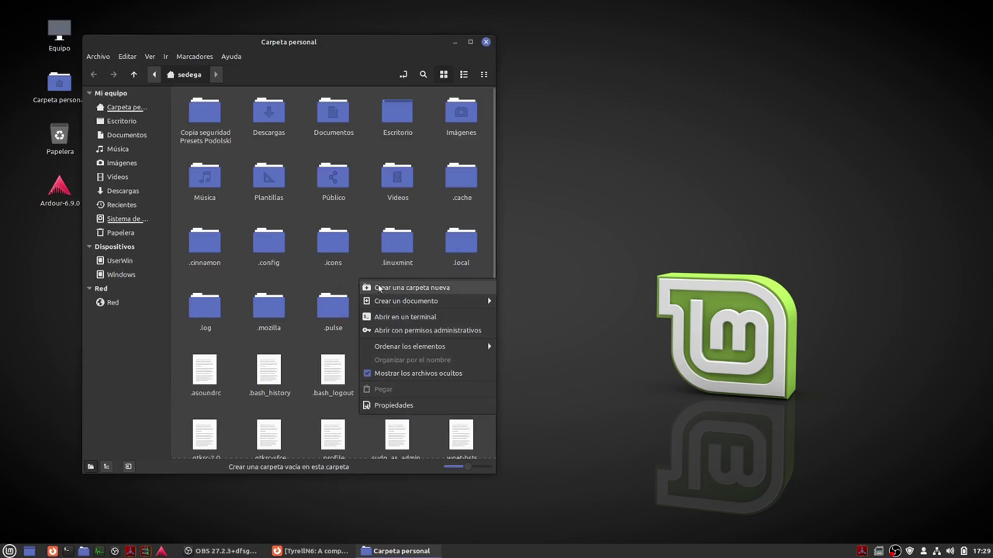
{"action": "left_click", "coordinate": [367, 372]}
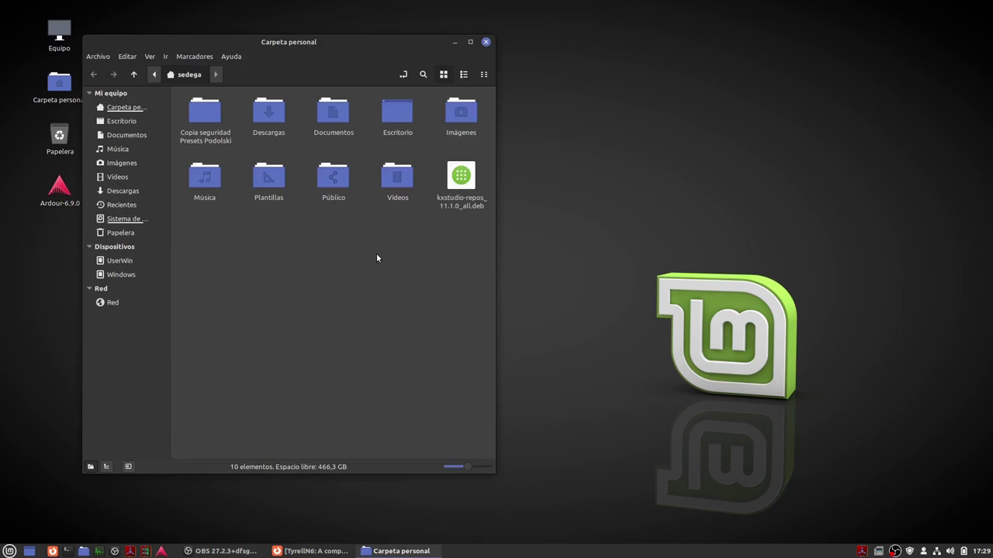
{"action": "double_click", "coordinate": [268, 112]}
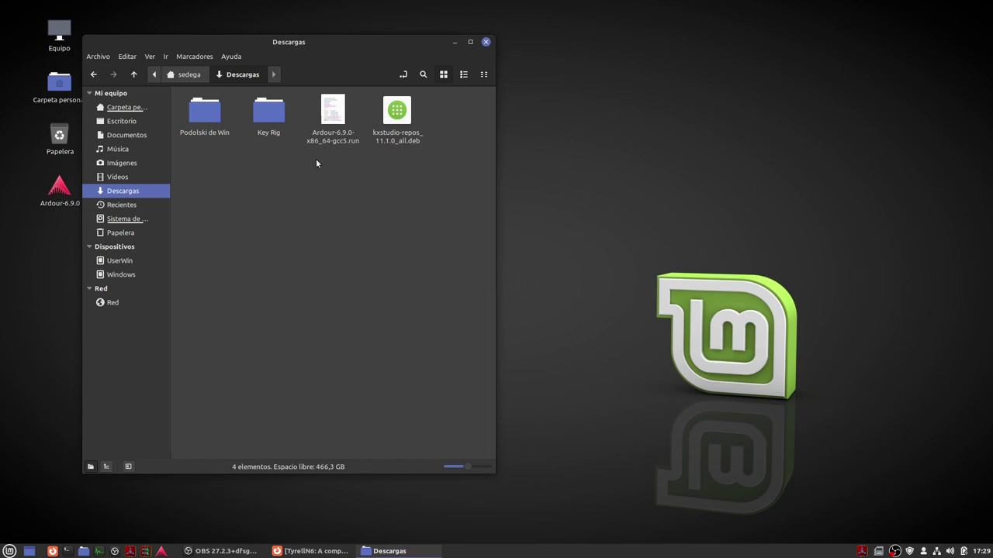
{"action": "left_click_drag", "start_coordinate": [405, 40], "coordinate": [578, 33]}
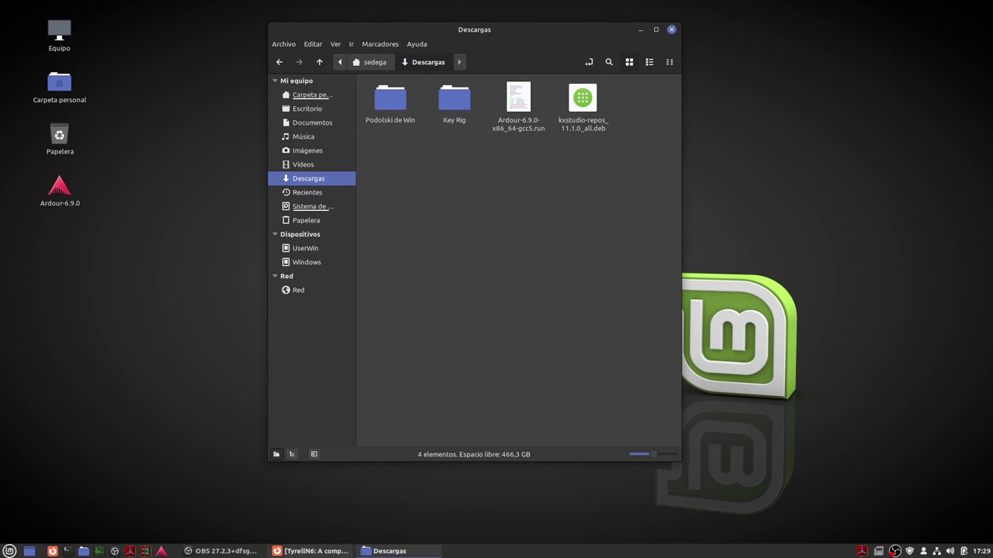
Bring Firefox forward and go back from TyrellN6 to the u-he Products page.
{"action": "left_click", "coordinate": [284, 551]}
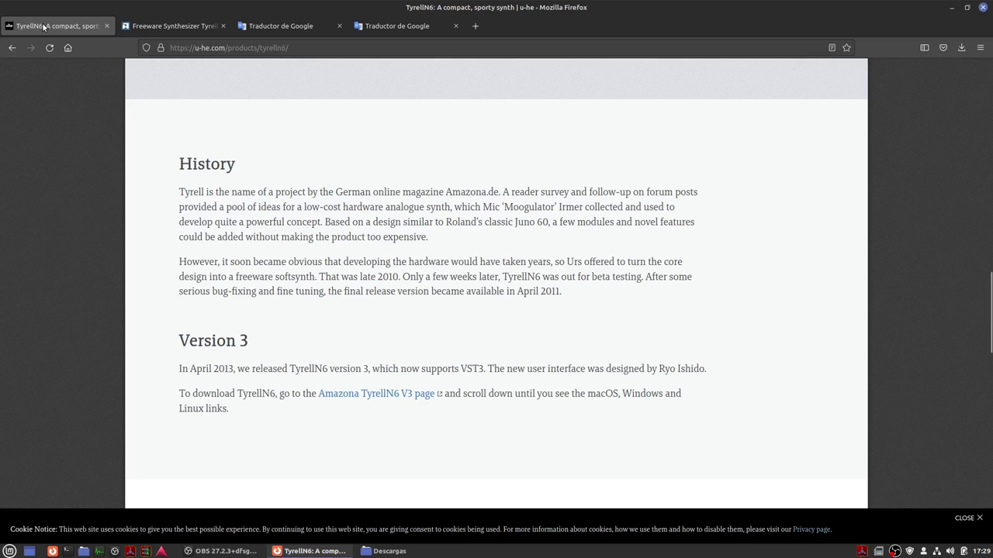
{"action": "scroll", "coordinate": [198, 250], "scroll_direction": "up", "scroll_amount": 4}
{"action": "scroll", "coordinate": [196, 246], "scroll_direction": "up", "scroll_amount": 10}
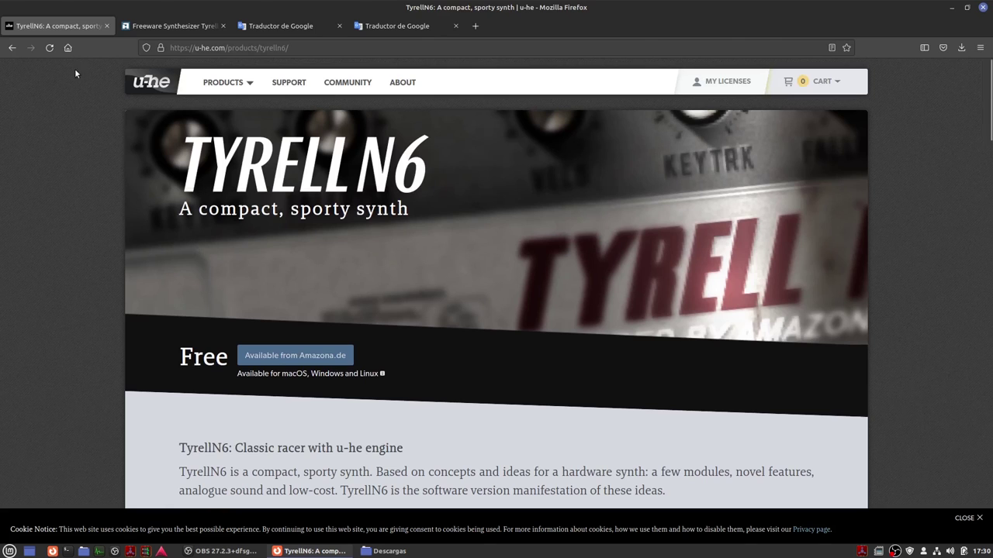
{"action": "left_click", "coordinate": [12, 47]}
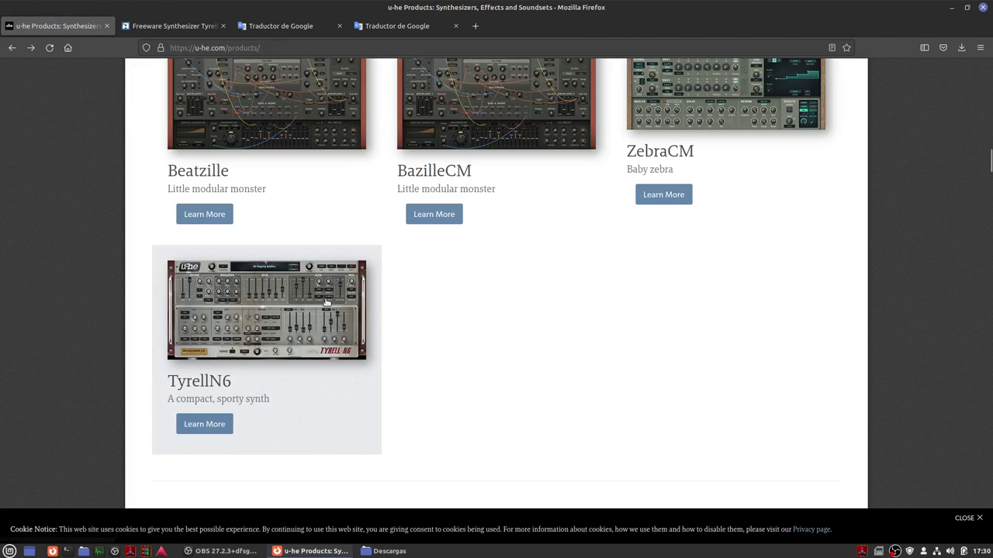
Scroll through the synth cards until the TyrellN6 entry is in view.
{"action": "scroll", "coordinate": [325, 301], "scroll_direction": "up", "scroll_amount": 15}
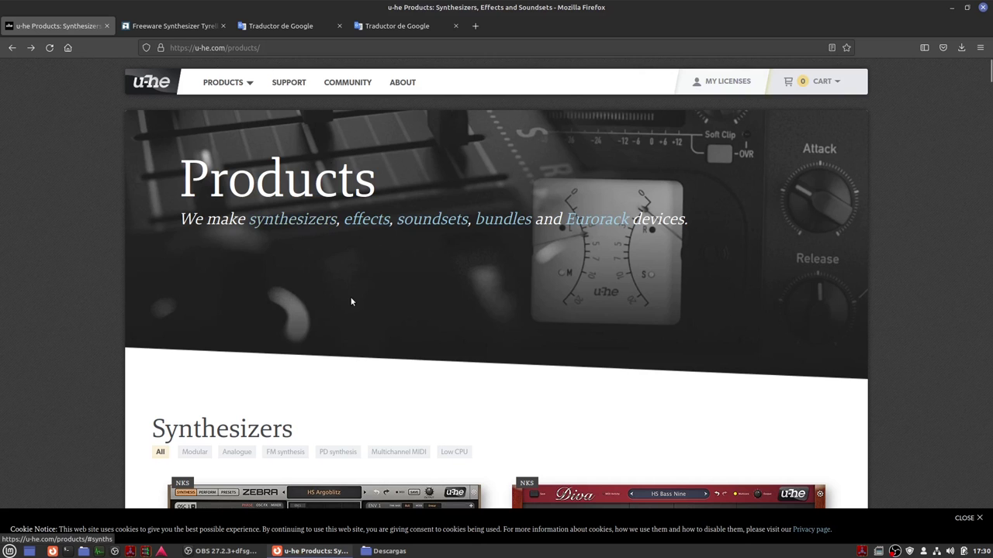
{"action": "scroll", "coordinate": [351, 301], "scroll_direction": "down", "scroll_amount": 1}
{"action": "scroll", "coordinate": [289, 109], "scroll_direction": "up", "scroll_amount": 1}
{"action": "scroll", "coordinate": [291, 127], "scroll_direction": "down", "scroll_amount": 5}
{"action": "scroll", "coordinate": [290, 128], "scroll_direction": "down", "scroll_amount": 2}
{"action": "scroll", "coordinate": [291, 128], "scroll_direction": "down", "scroll_amount": 2}
{"action": "scroll", "coordinate": [291, 128], "scroll_direction": "down", "scroll_amount": 3}
{"action": "scroll", "coordinate": [291, 128], "scroll_direction": "down", "scroll_amount": 10}
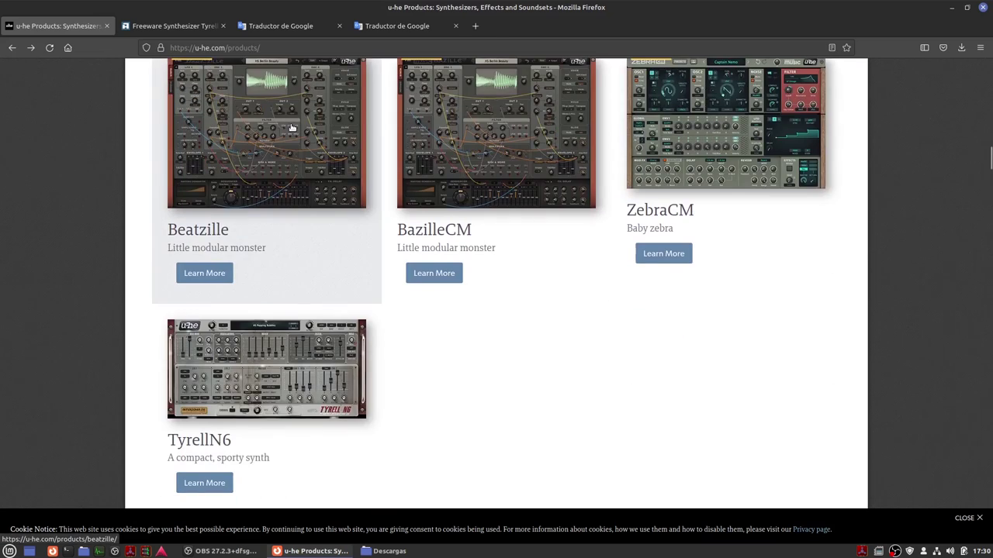
{"action": "scroll", "coordinate": [292, 128], "scroll_direction": "down", "scroll_amount": 1}
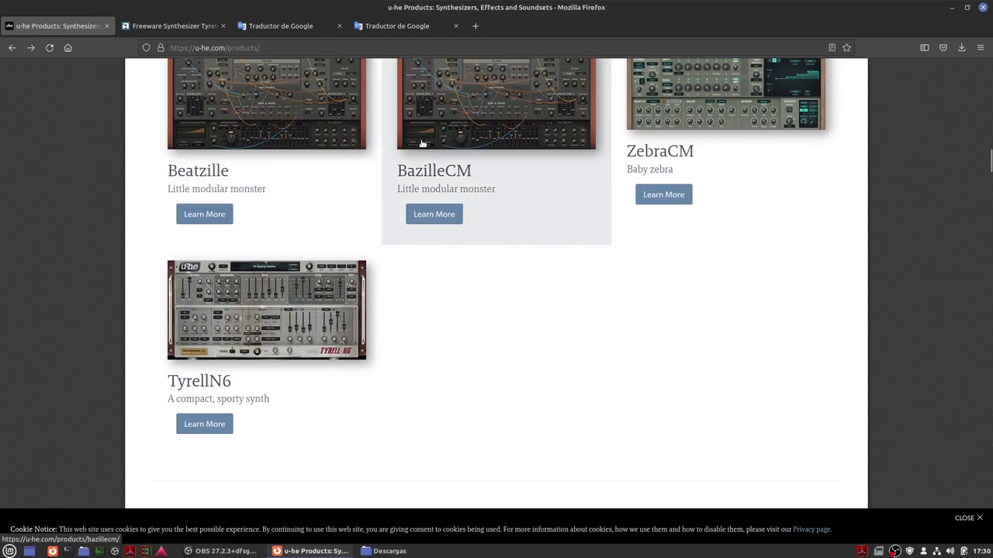
{"action": "scroll", "coordinate": [422, 143], "scroll_direction": "up", "scroll_amount": 3}
{"action": "scroll", "coordinate": [422, 144], "scroll_direction": "up", "scroll_amount": 5}
{"action": "scroll", "coordinate": [422, 144], "scroll_direction": "down", "scroll_amount": 3}
{"action": "scroll", "coordinate": [422, 143], "scroll_direction": "down", "scroll_amount": 1}
{"action": "scroll", "coordinate": [307, 458], "scroll_direction": "down", "scroll_amount": 3}
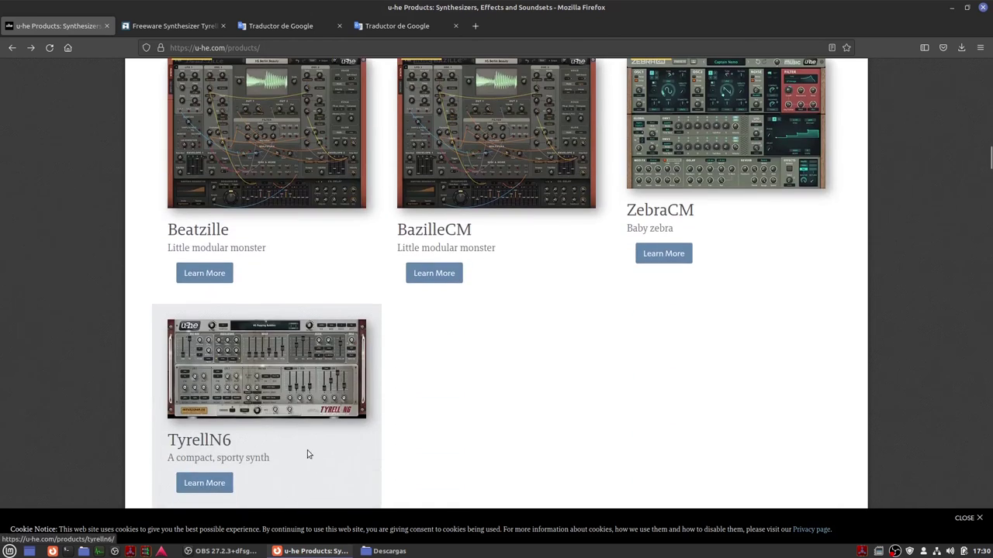
{"action": "scroll", "coordinate": [317, 432], "scroll_direction": "up", "scroll_amount": 2}
{"action": "scroll", "coordinate": [317, 432], "scroll_direction": "up", "scroll_amount": 1}
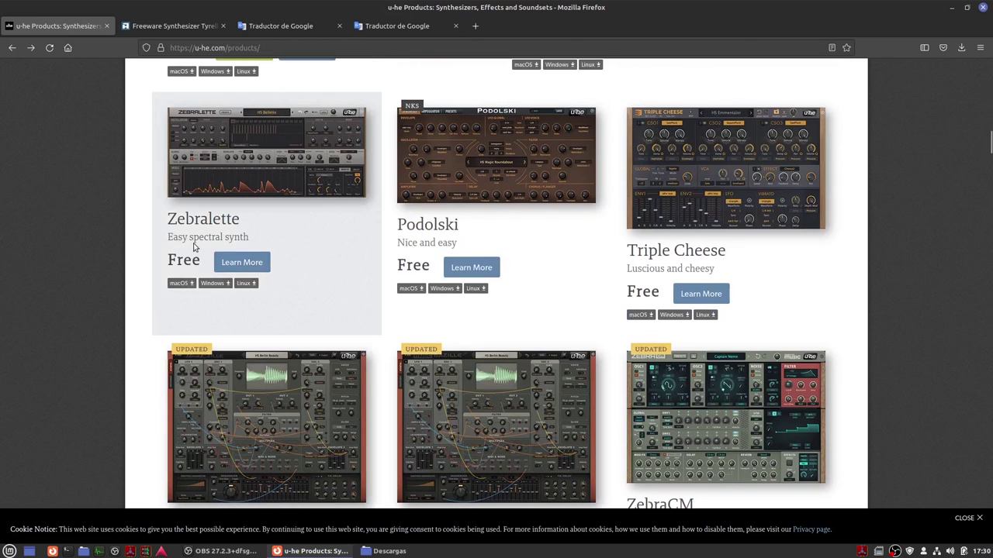
{"action": "scroll", "coordinate": [642, 282], "scroll_direction": "down", "scroll_amount": 8}
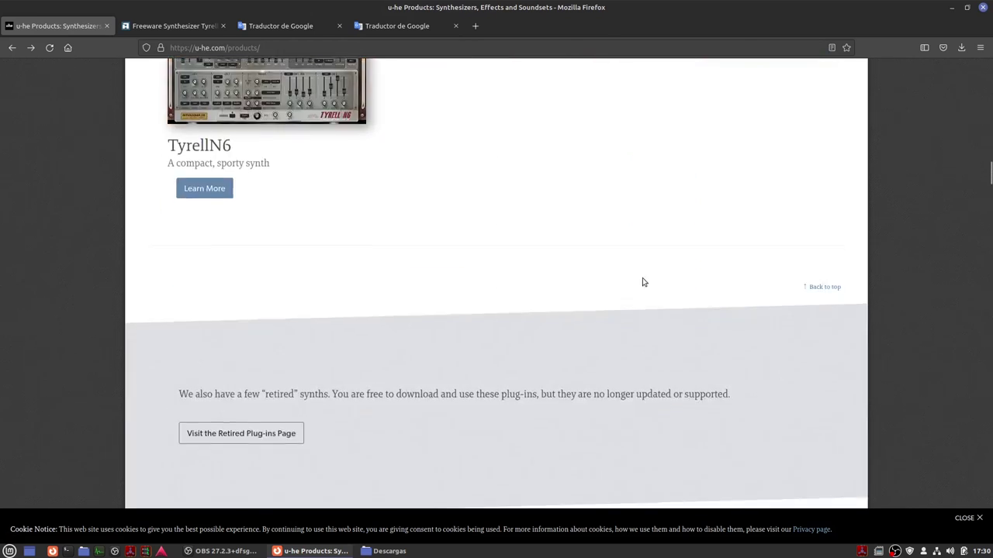
{"action": "scroll", "coordinate": [643, 283], "scroll_direction": "up", "scroll_amount": 2}
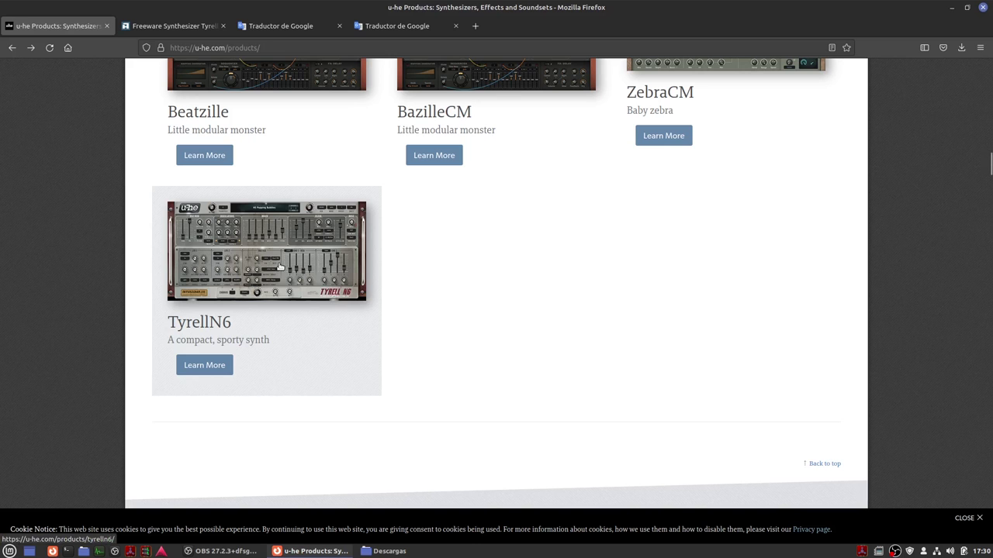
Glance at the Amazona tab, then read through the u-he TyrellN6 description.
{"action": "left_click", "coordinate": [193, 28]}
{"action": "key", "text": "ctrl+Page_Up"}
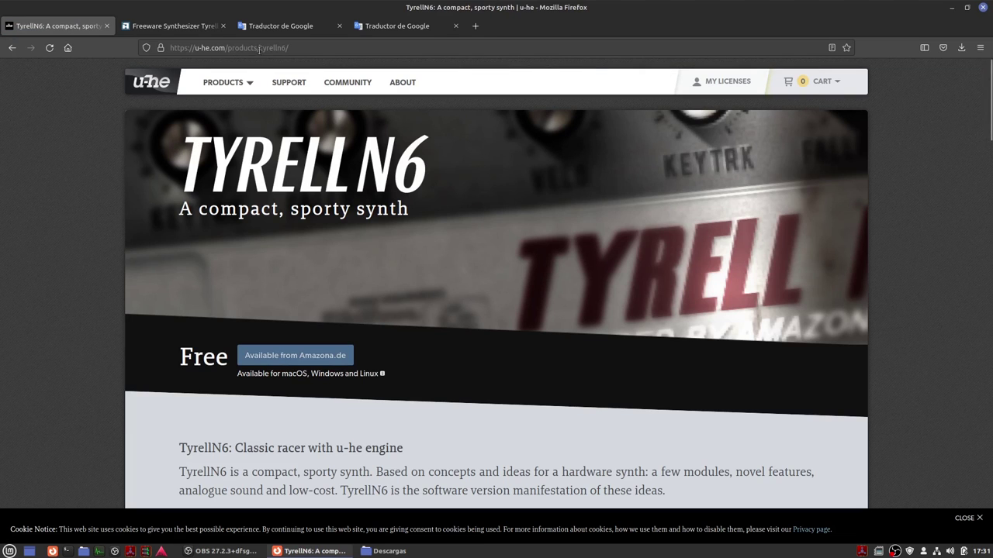
{"action": "scroll", "coordinate": [276, 198], "scroll_direction": "down", "scroll_amount": 3}
{"action": "scroll", "coordinate": [276, 198], "scroll_direction": "down", "scroll_amount": 5}
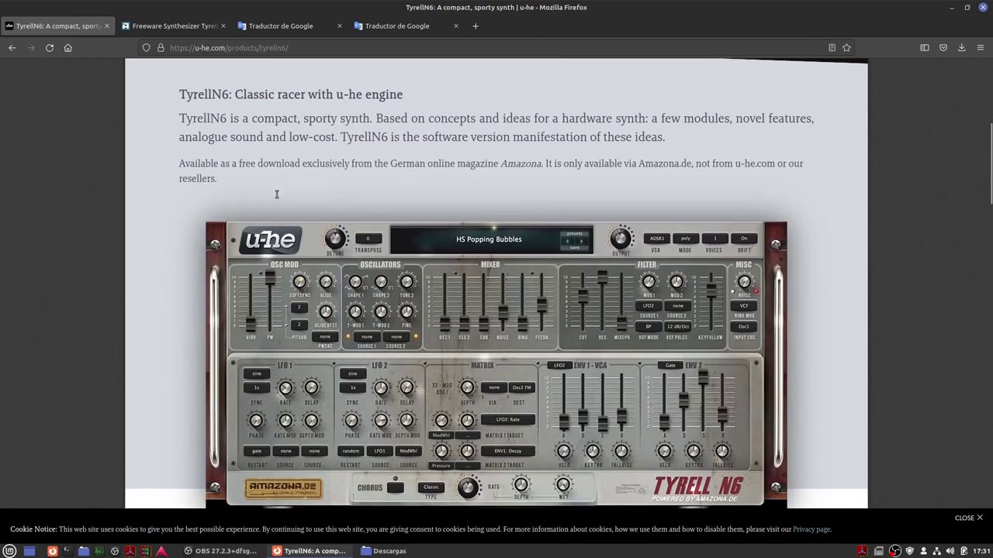
{"action": "scroll", "coordinate": [276, 197], "scroll_direction": "down", "scroll_amount": 3}
{"action": "scroll", "coordinate": [276, 198], "scroll_direction": "down", "scroll_amount": 3}
{"action": "scroll", "coordinate": [276, 197], "scroll_direction": "down", "scroll_amount": 3}
{"action": "scroll", "coordinate": [276, 196], "scroll_direction": "up", "scroll_amount": 5}
{"action": "scroll", "coordinate": [276, 195], "scroll_direction": "up", "scroll_amount": 2}
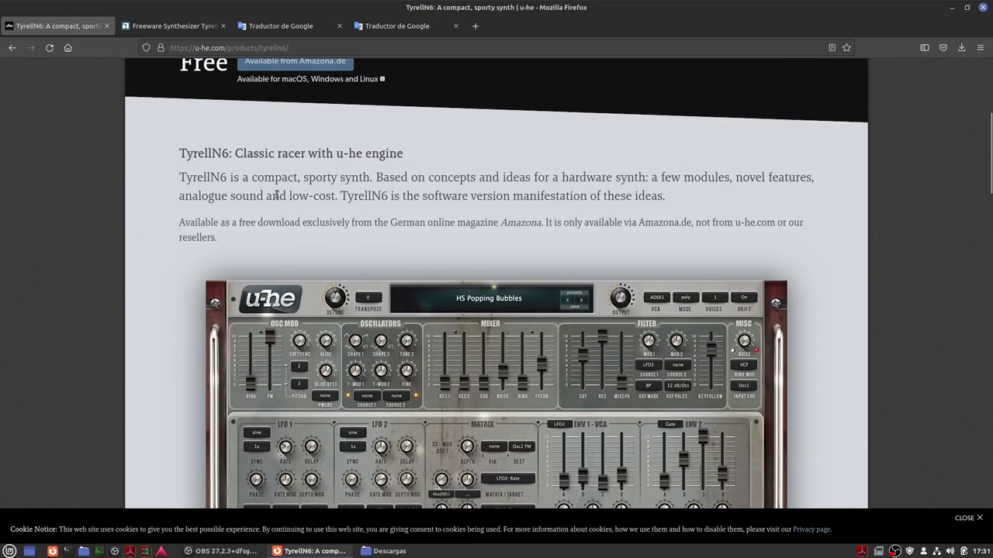
Show the Spanish Google Translate version of the TyrellN6 description.
{"action": "left_click", "coordinate": [313, 26]}
{"action": "scroll", "coordinate": [570, 235], "scroll_direction": "up", "scroll_amount": 3}
{"action": "scroll", "coordinate": [570, 235], "scroll_direction": "up", "scroll_amount": 1}
{"action": "scroll", "coordinate": [570, 235], "scroll_direction": "up", "scroll_amount": 4}
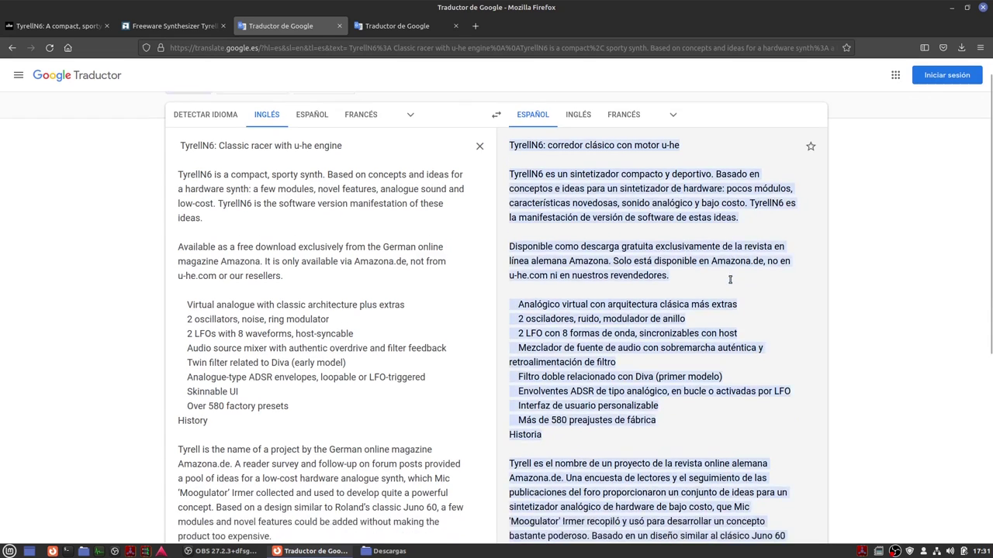
{"action": "scroll", "coordinate": [732, 279], "scroll_direction": "down", "scroll_amount": 1}
{"action": "scroll", "coordinate": [589, 251], "scroll_direction": "down", "scroll_amount": 1}
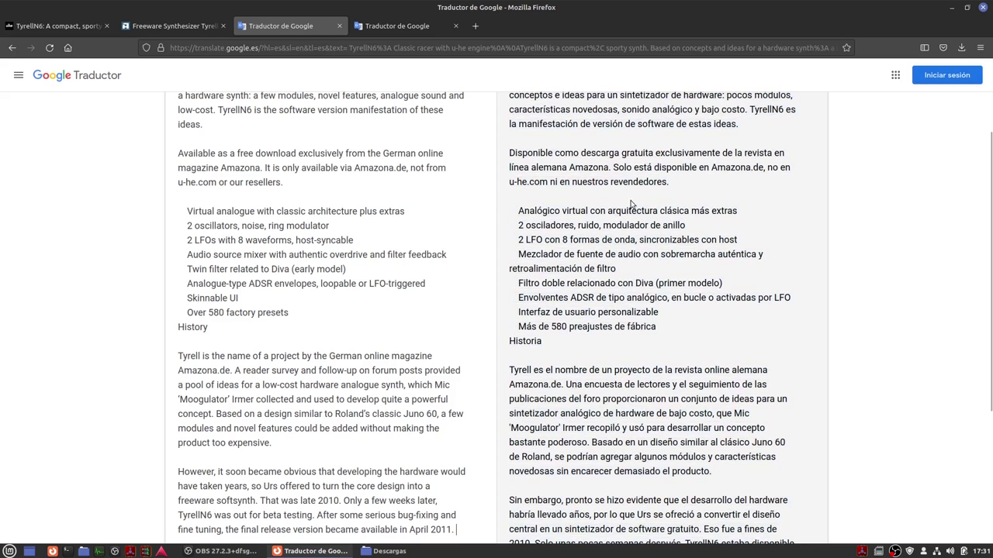
{"action": "scroll", "coordinate": [665, 240], "scroll_direction": "down", "scroll_amount": 3}
{"action": "scroll", "coordinate": [645, 198], "scroll_direction": "up", "scroll_amount": 2}
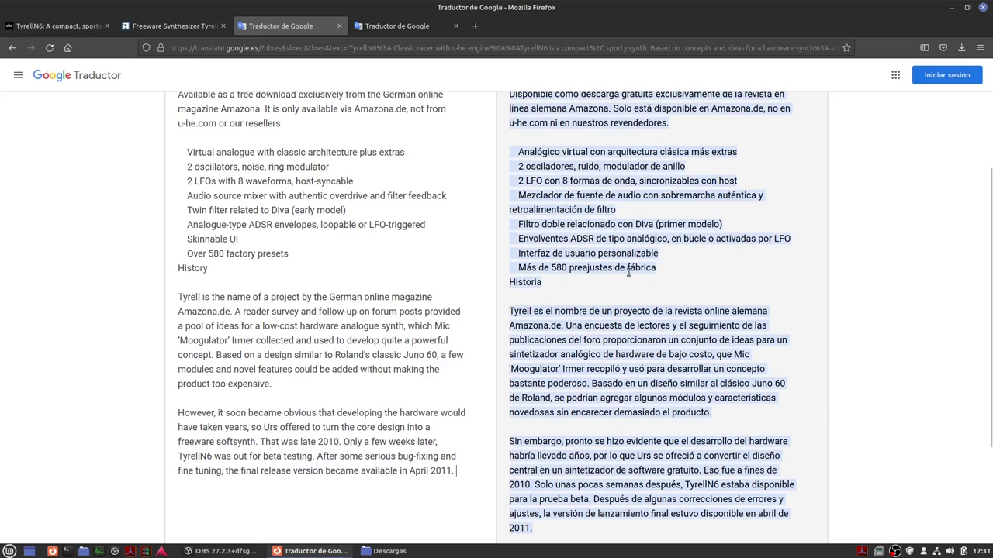
{"action": "scroll", "coordinate": [588, 311], "scroll_direction": "down", "scroll_amount": 2}
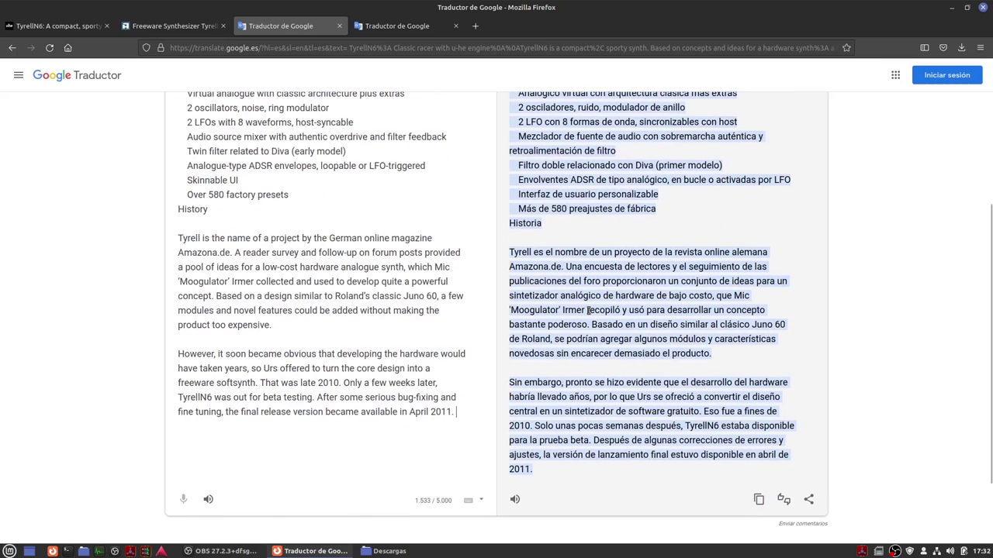
{"action": "scroll", "coordinate": [589, 310], "scroll_direction": "down", "scroll_amount": 2}
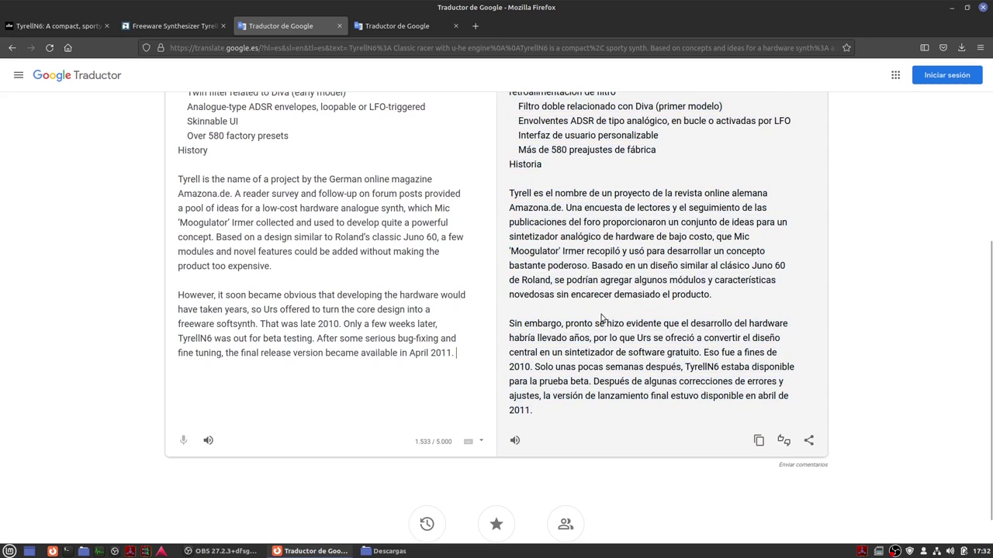
{"action": "scroll", "coordinate": [588, 348], "scroll_direction": "down", "scroll_amount": 1}
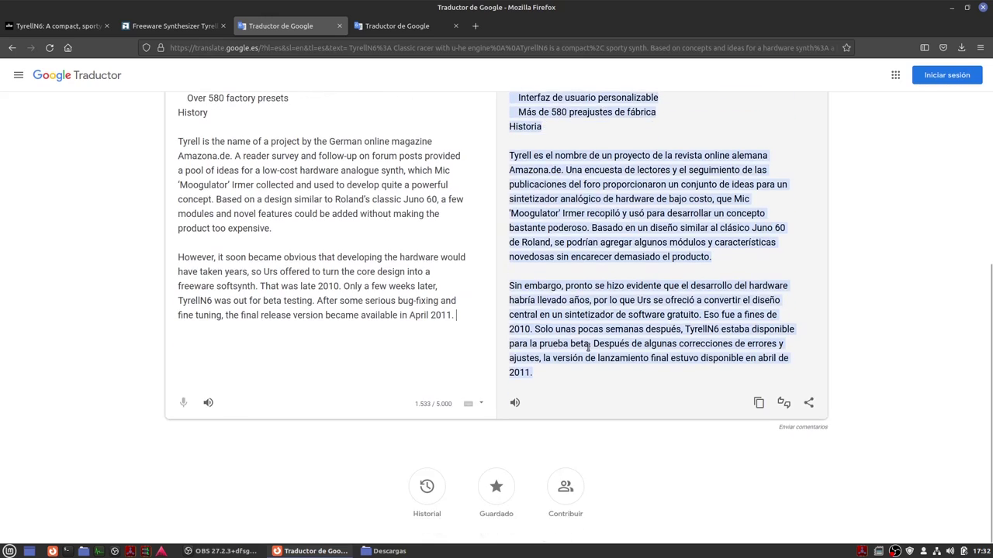
{"action": "scroll", "coordinate": [220, 153], "scroll_direction": "up", "scroll_amount": 5}
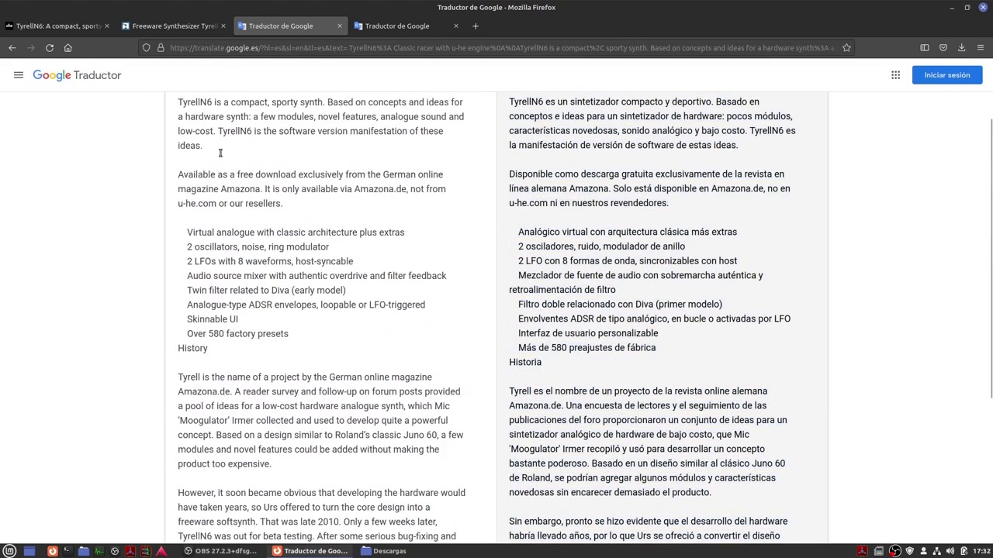
Glance at the Amazona Tyrell N6 article, then reread the u-he TyrellN6 page.
{"action": "left_click", "coordinate": [186, 26]}
{"action": "scroll", "coordinate": [282, 234], "scroll_direction": "up", "scroll_amount": 6}
{"action": "scroll", "coordinate": [282, 234], "scroll_direction": "up", "scroll_amount": 3}
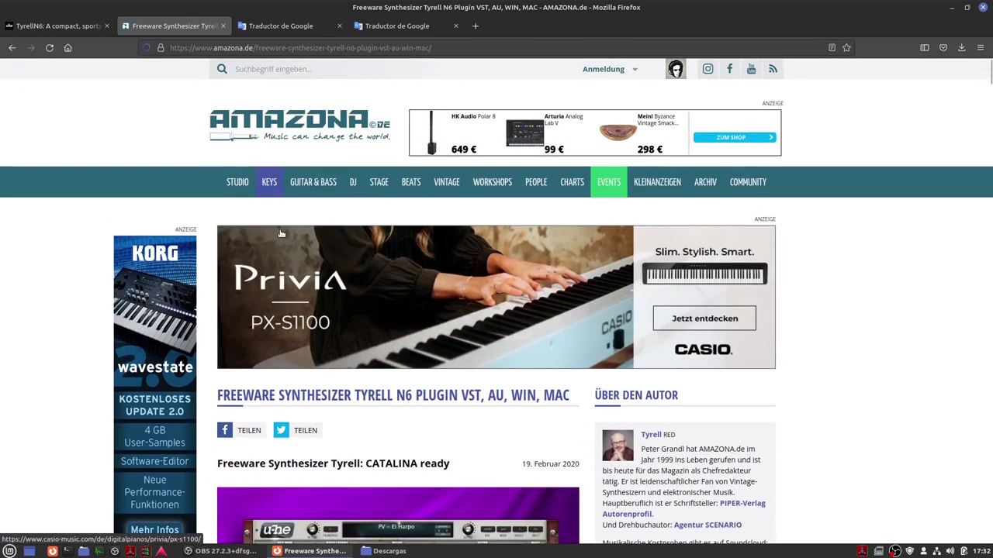
{"action": "left_click", "coordinate": [33, 26]}
{"action": "scroll", "coordinate": [283, 290], "scroll_direction": "down", "scroll_amount": 10}
{"action": "scroll", "coordinate": [284, 290], "scroll_direction": "down", "scroll_amount": 1}
{"action": "scroll", "coordinate": [287, 290], "scroll_direction": "down", "scroll_amount": 1}
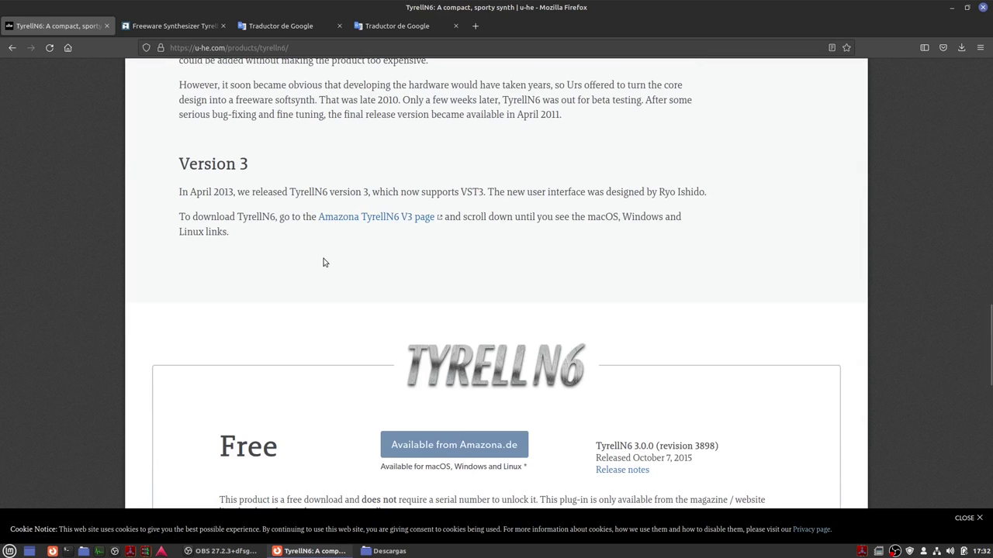
{"action": "scroll", "coordinate": [324, 262], "scroll_direction": "down", "scroll_amount": 1}
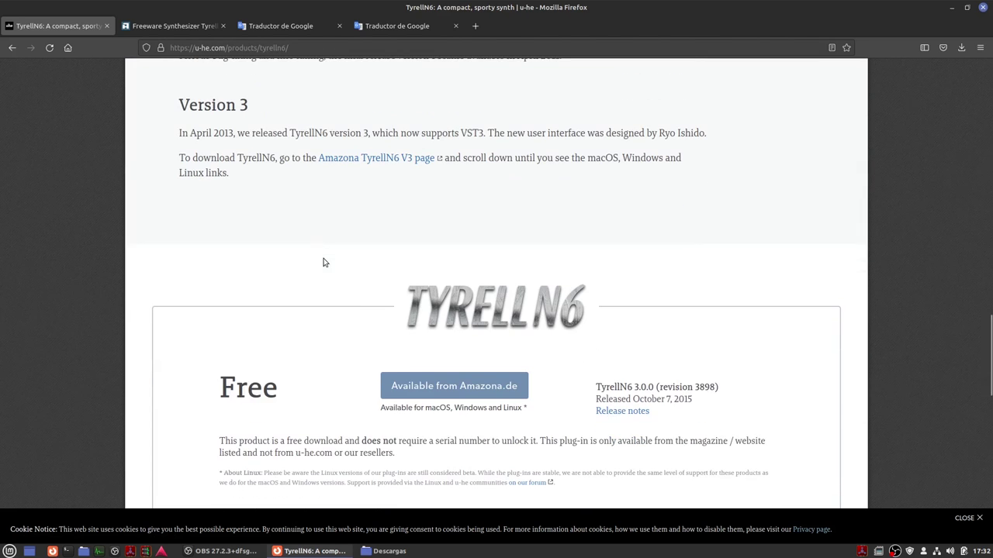
{"action": "scroll", "coordinate": [324, 262], "scroll_direction": "up", "scroll_amount": 2}
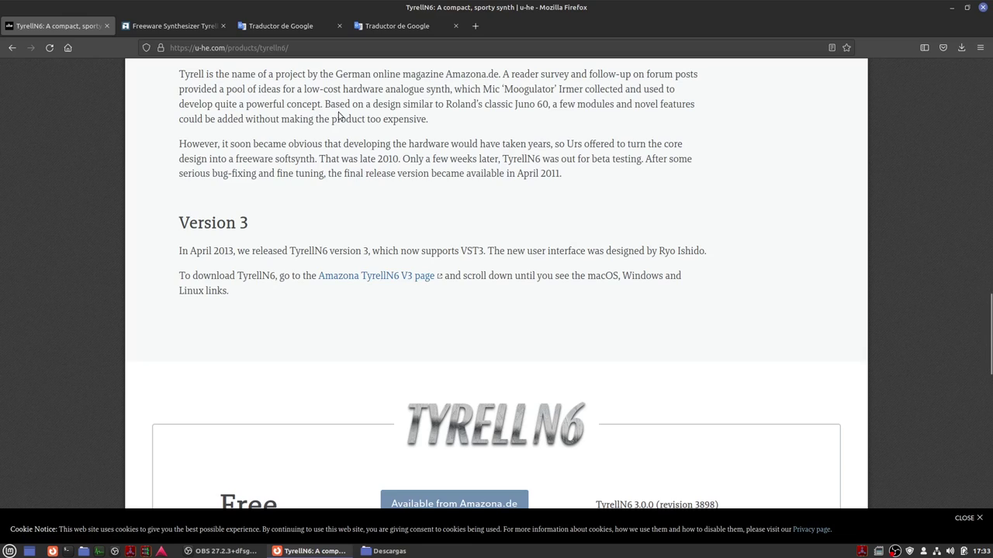
Scroll the Amazona article to its download links, then return to Google Translate.
{"action": "left_click", "coordinate": [173, 27]}
{"action": "scroll", "coordinate": [401, 240], "scroll_direction": "down", "scroll_amount": 2}
{"action": "scroll", "coordinate": [401, 240], "scroll_direction": "down", "scroll_amount": 4}
{"action": "scroll", "coordinate": [401, 241], "scroll_direction": "up", "scroll_amount": 4}
{"action": "scroll", "coordinate": [392, 349], "scroll_direction": "down", "scroll_amount": 5}
{"action": "scroll", "coordinate": [392, 349], "scroll_direction": "down", "scroll_amount": 3}
{"action": "scroll", "coordinate": [391, 351], "scroll_direction": "down", "scroll_amount": 1}
{"action": "scroll", "coordinate": [391, 351], "scroll_direction": "down", "scroll_amount": 2}
{"action": "scroll", "coordinate": [391, 351], "scroll_direction": "down", "scroll_amount": 3}
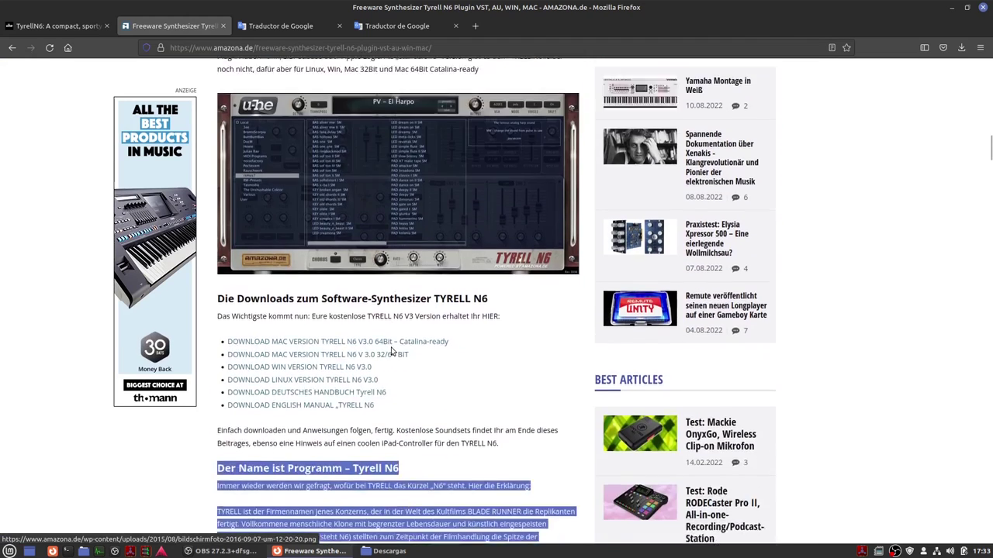
{"action": "scroll", "coordinate": [391, 351], "scroll_direction": "down", "scroll_amount": 1}
{"action": "scroll", "coordinate": [391, 351], "scroll_direction": "down", "scroll_amount": 1}
{"action": "scroll", "coordinate": [396, 326], "scroll_direction": "up", "scroll_amount": 7}
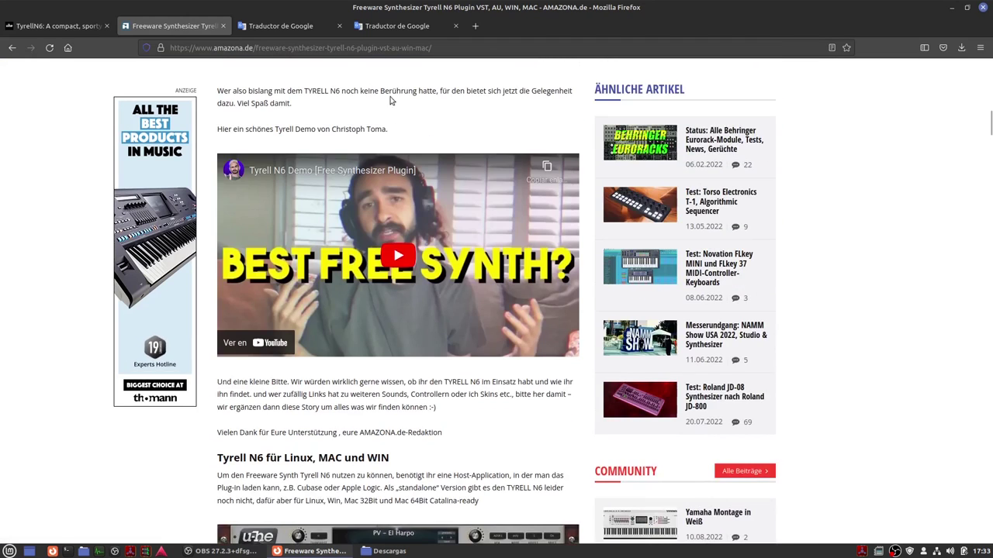
{"action": "left_click", "coordinate": [395, 25]}
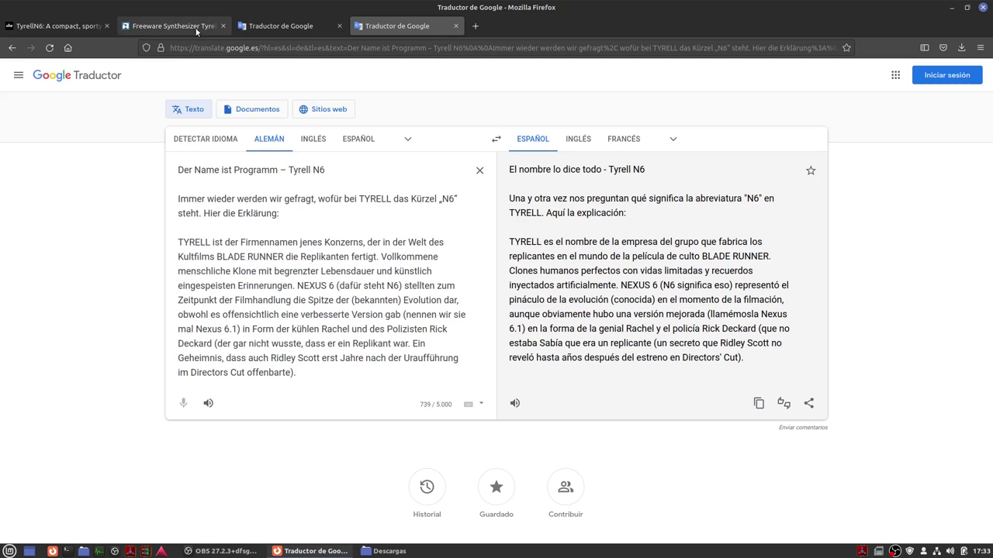
Scroll the Amazona Tyrell N6 article toward its downloads section.
{"action": "left_click", "coordinate": [192, 26]}
{"action": "scroll", "coordinate": [307, 310], "scroll_direction": "down", "scroll_amount": 3}
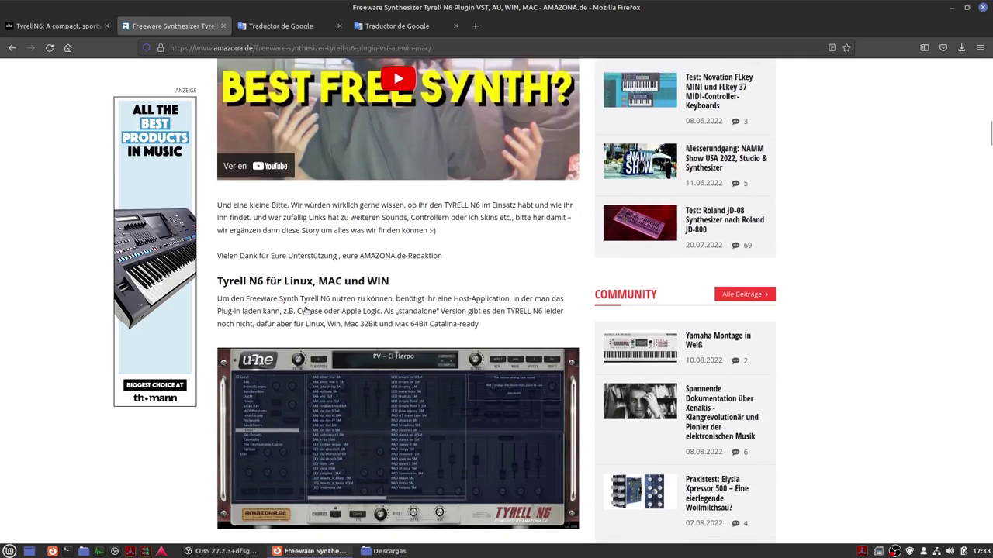
{"action": "scroll", "coordinate": [306, 310], "scroll_direction": "down", "scroll_amount": 3}
{"action": "scroll", "coordinate": [306, 312], "scroll_direction": "down", "scroll_amount": 1}
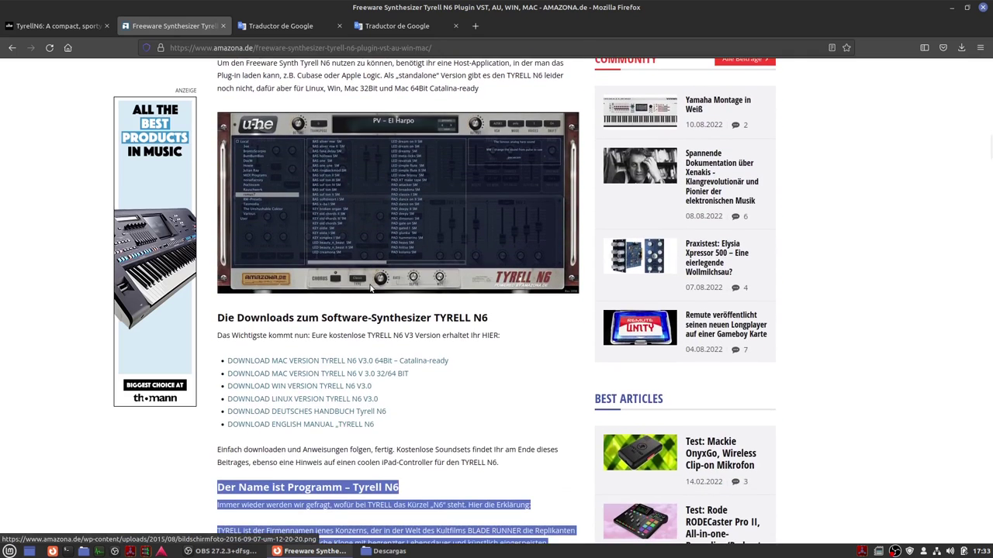
{"action": "scroll", "coordinate": [371, 288], "scroll_direction": "down", "scroll_amount": 2}
{"action": "left_click", "coordinate": [161, 519]}
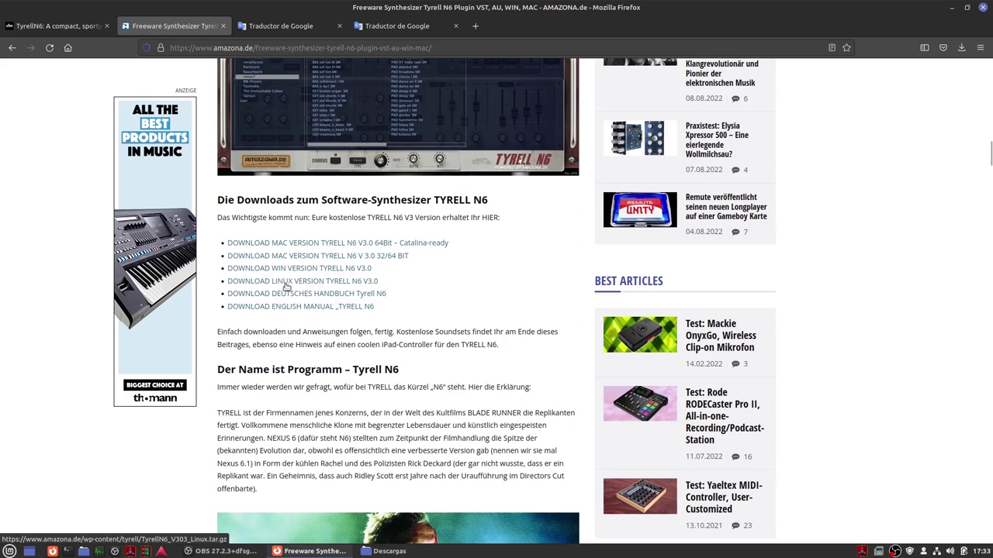
Download the Tyrell N6 V3.0 Linux version and view it in Descargas.
{"action": "scroll", "coordinate": [332, 287], "scroll_direction": "down", "scroll_amount": 5}
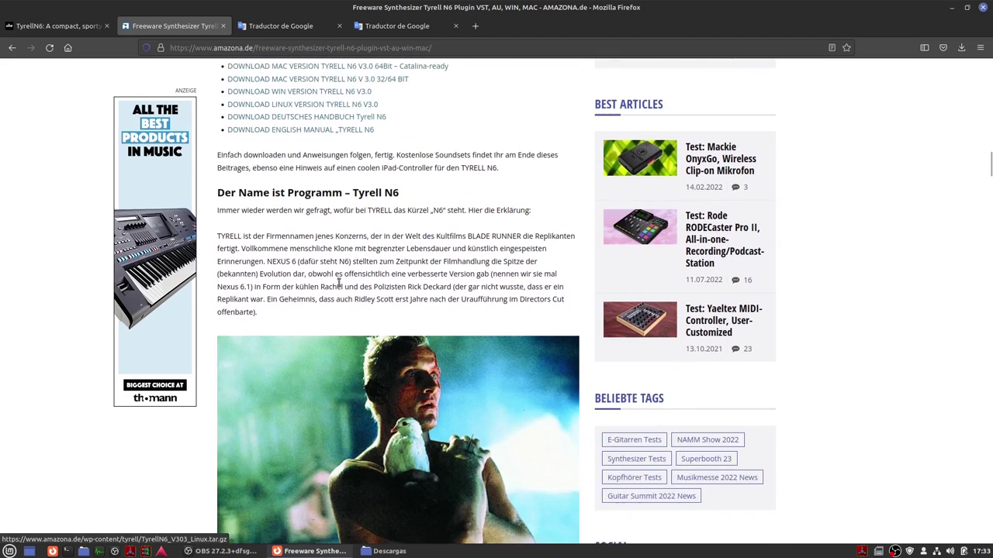
{"action": "scroll", "coordinate": [337, 283], "scroll_direction": "down", "scroll_amount": 3}
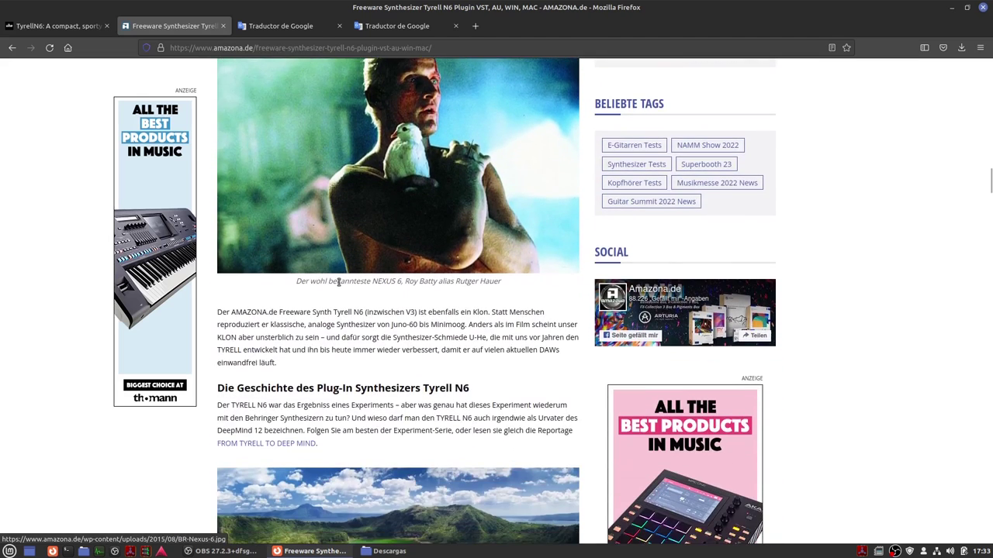
{"action": "scroll", "coordinate": [338, 283], "scroll_direction": "up", "scroll_amount": 4}
{"action": "scroll", "coordinate": [339, 283], "scroll_direction": "up", "scroll_amount": 5}
{"action": "left_click", "coordinate": [342, 283]}
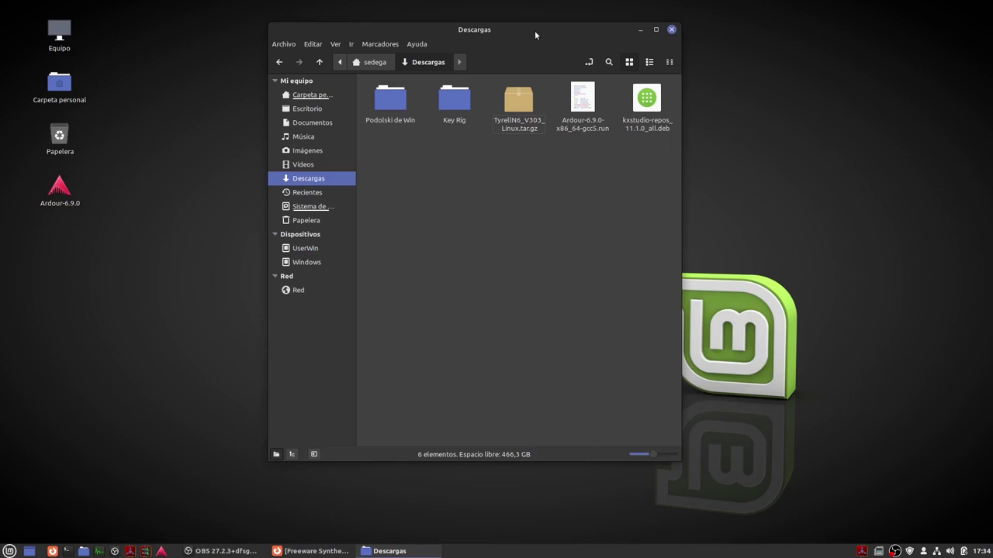
{"action": "mouse_move", "coordinate": [534, 33]}
{"action": "left_mouse_down"}
{"action": "mouse_move", "coordinate": [414, 12]}
{"action": "mouse_move", "coordinate": [380, 88]}
{"action": "left_mouse_up"}
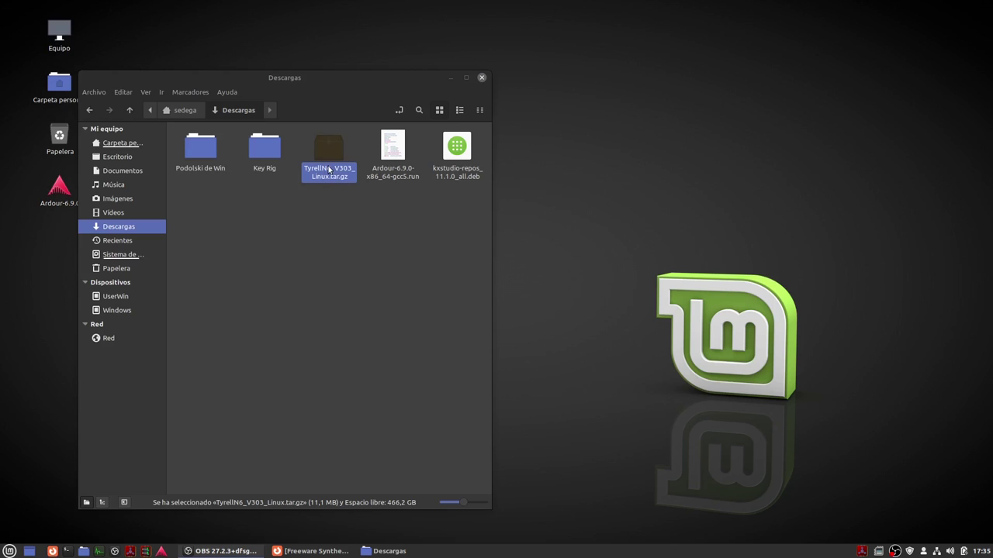
Open the TyrellN6 tar.gz in Archive Manager beside the Descargas window.
{"action": "right_click", "coordinate": [329, 170]}
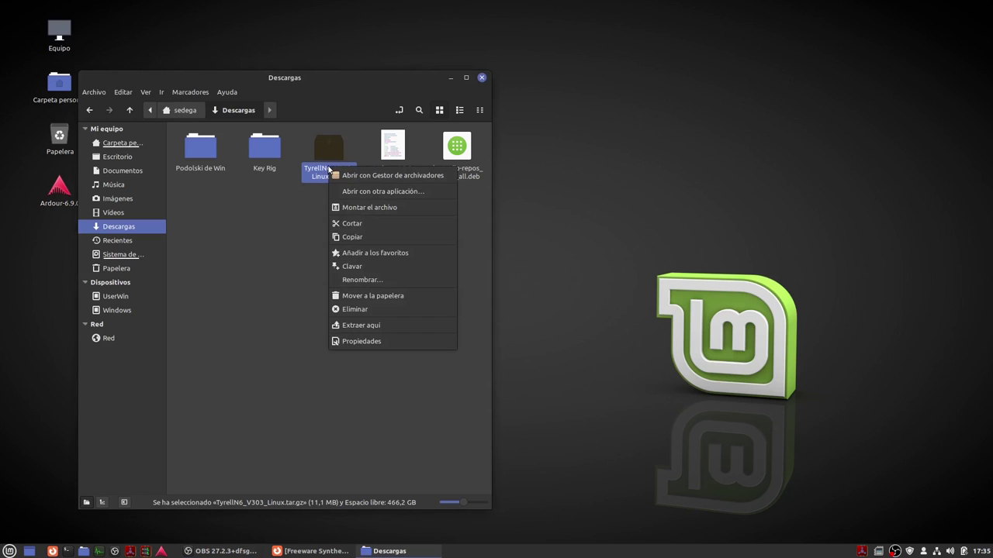
{"action": "left_click", "coordinate": [374, 176]}
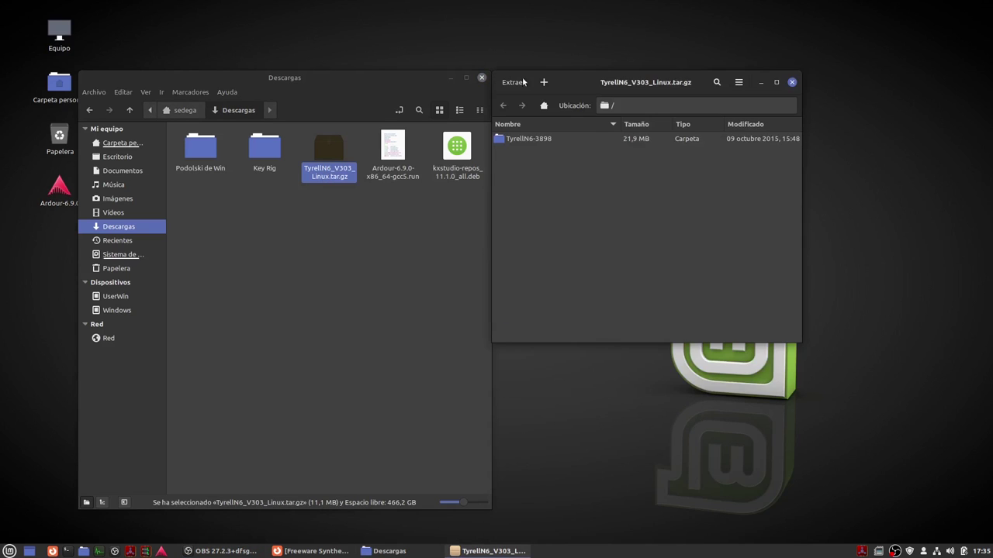
{"action": "left_click_drag", "start_coordinate": [573, 81], "coordinate": [311, 271]}
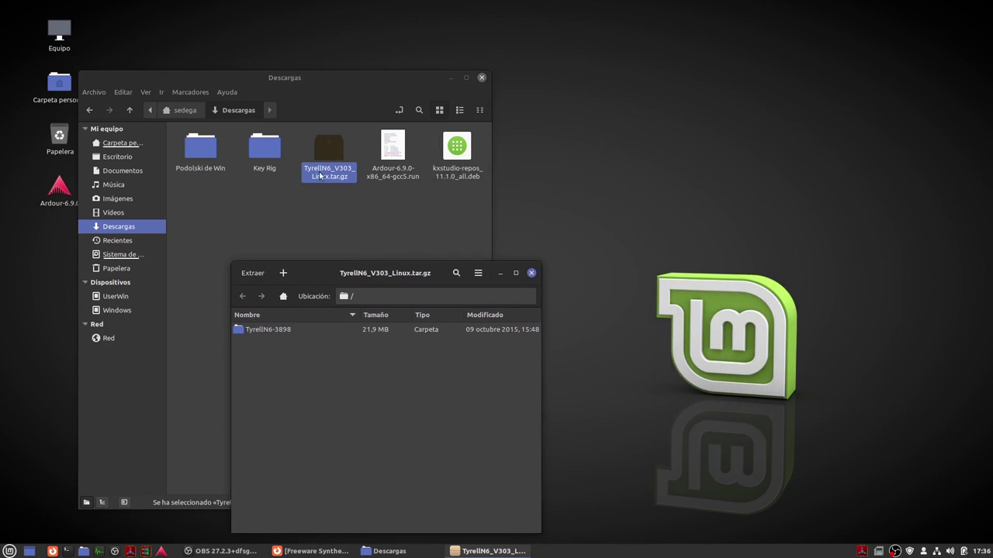
{"action": "left_click", "coordinate": [324, 155]}
{"action": "right_click", "coordinate": [324, 154]}
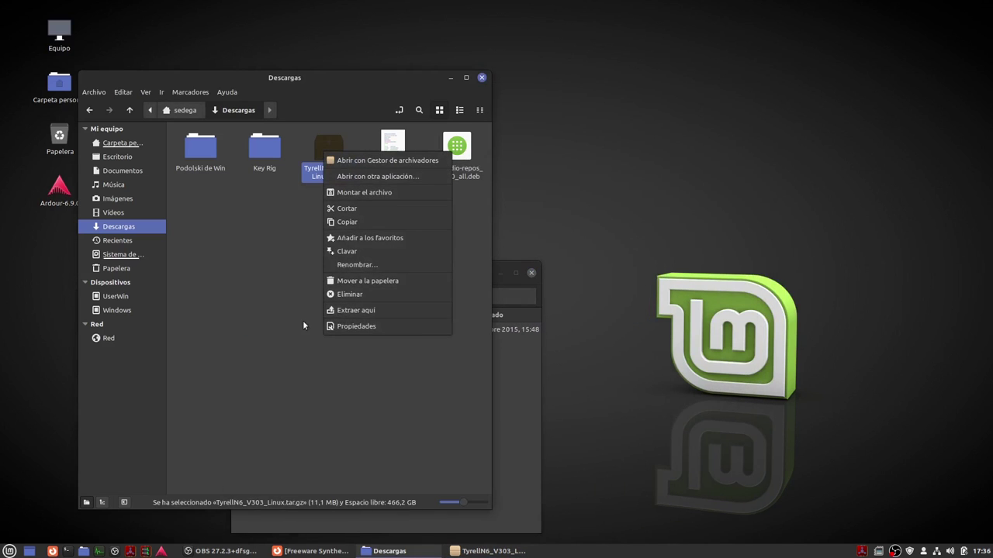
{"action": "left_click", "coordinate": [503, 461]}
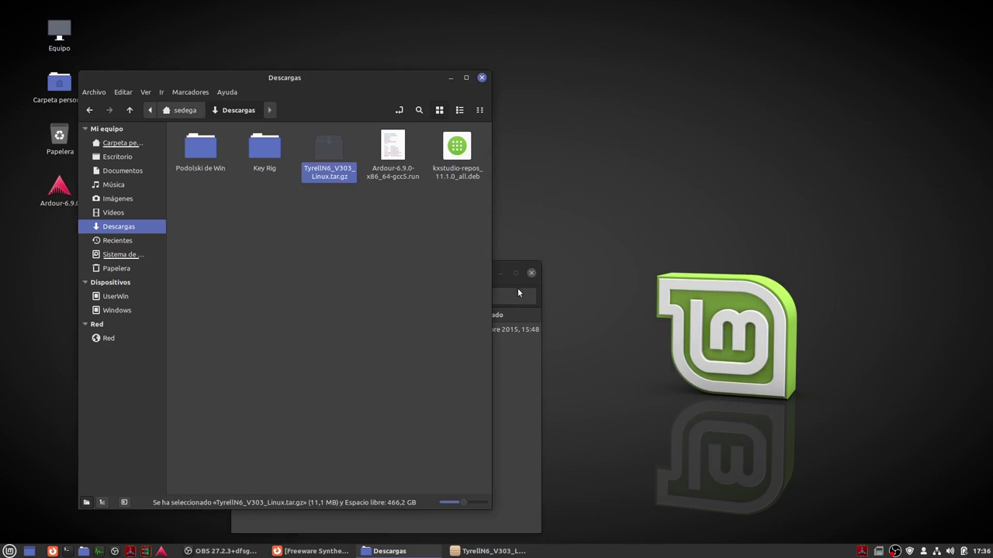
{"action": "left_click", "coordinate": [511, 289]}
{"action": "mouse_move", "coordinate": [410, 271]}
{"action": "left_mouse_down"}
{"action": "mouse_move", "coordinate": [432, 225]}
{"action": "mouse_move", "coordinate": [497, 205]}
{"action": "left_mouse_up"}
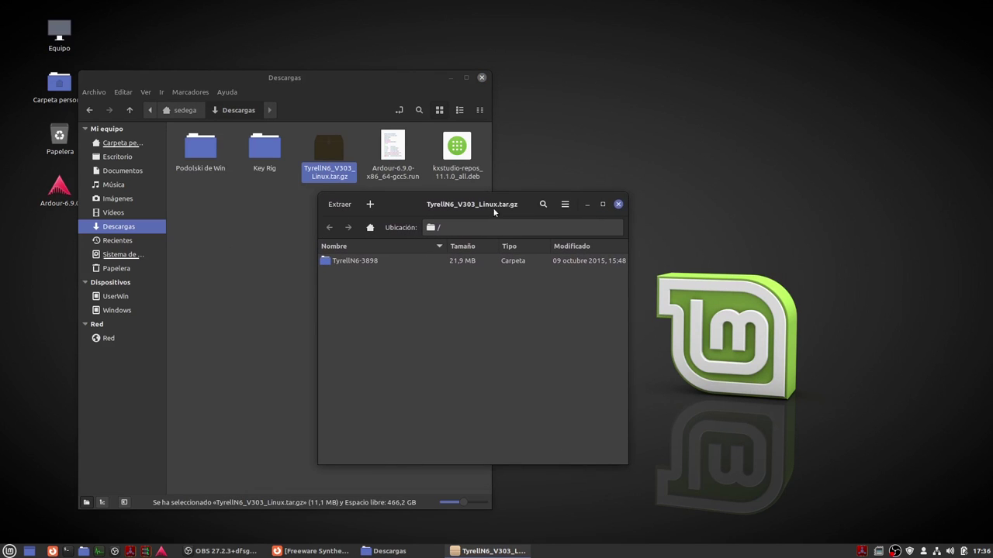
Extract the TyrellN6-3898 folder into Descargas and dismiss the completion message.
{"action": "left_click", "coordinate": [364, 263]}
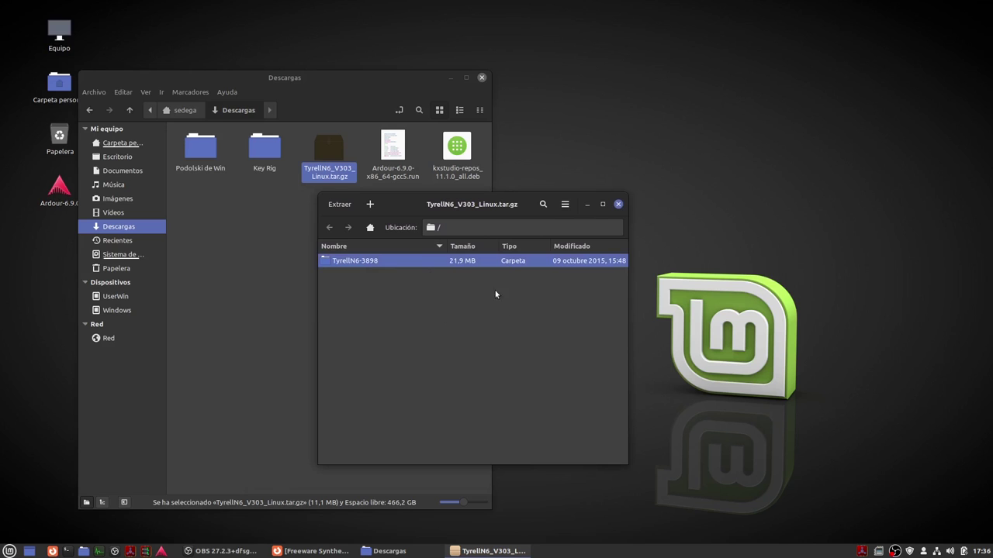
{"action": "left_click", "coordinate": [337, 206]}
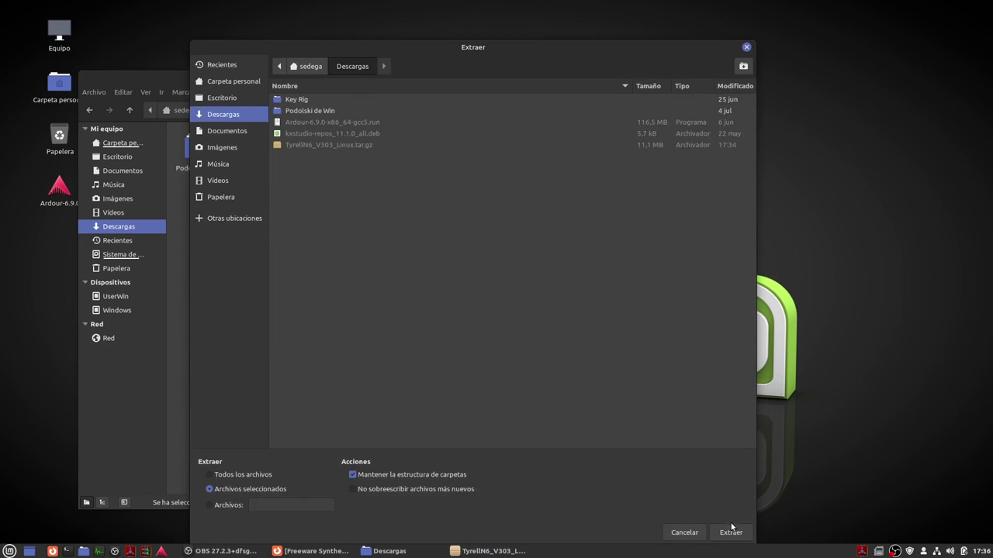
{"action": "left_click", "coordinate": [731, 533]}
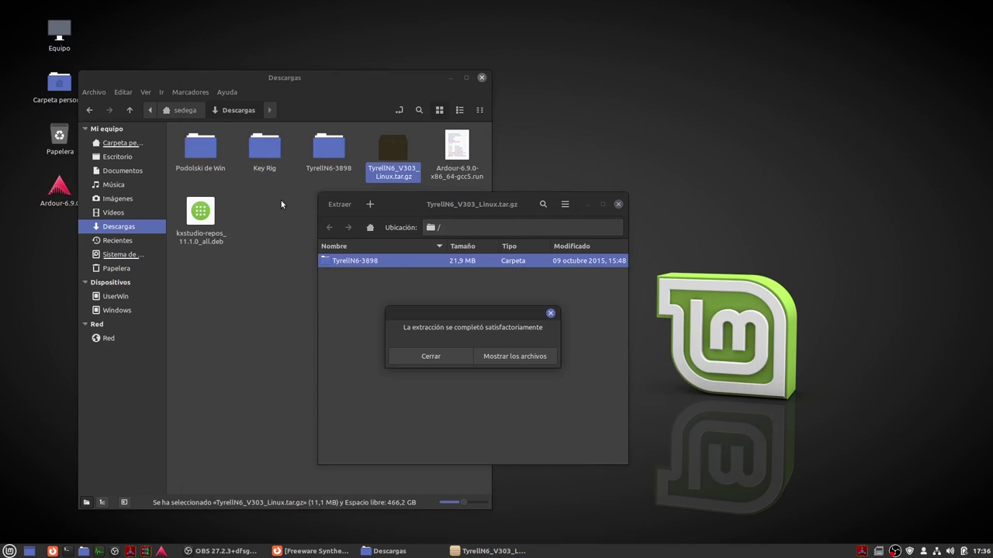
{"action": "left_click", "coordinate": [415, 362]}
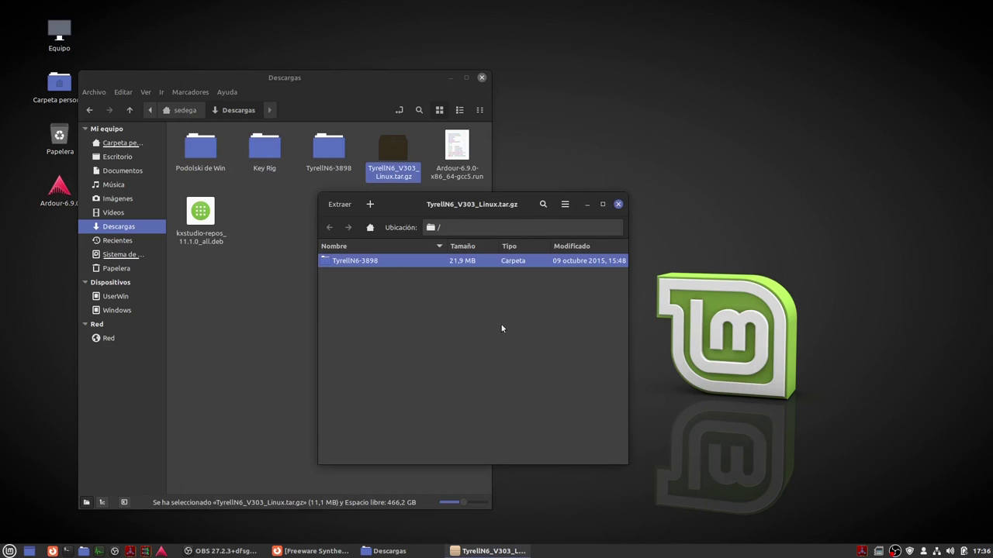
Close Archive Manager and open the extracted TyrellN6-3898 folder.
{"action": "left_click", "coordinate": [618, 204]}
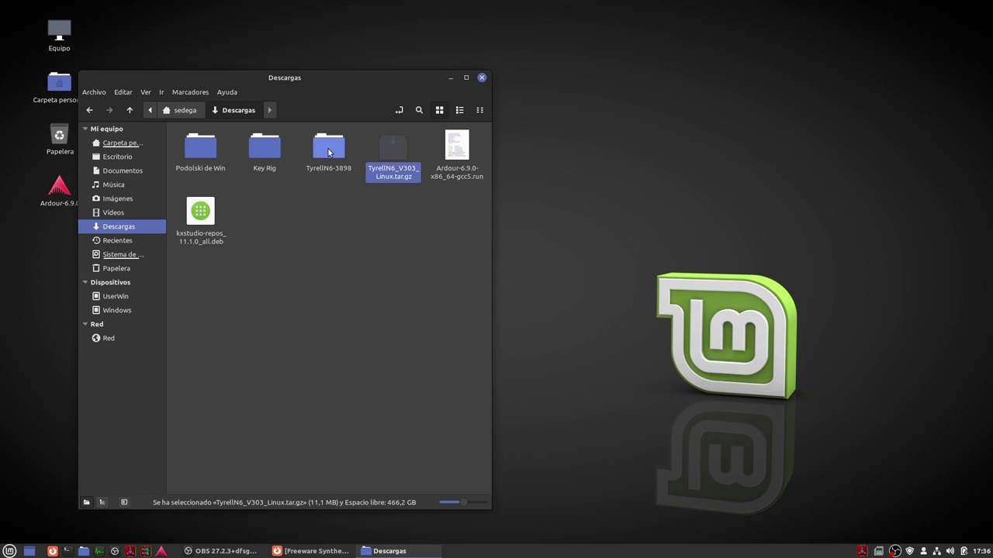
{"action": "right_click", "coordinate": [328, 152]}
{"action": "left_click", "coordinate": [347, 157]}
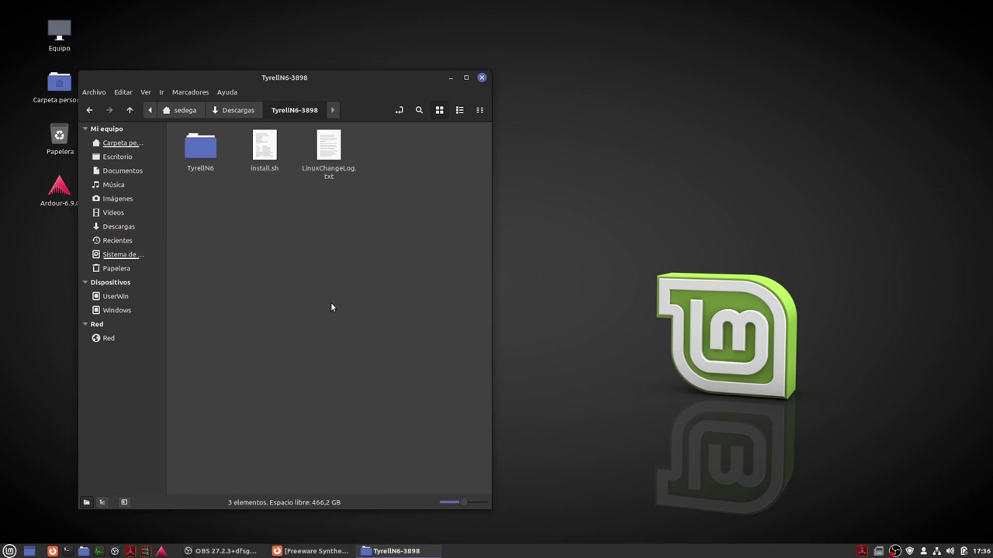
Allow install.sh to run as a program via its Properties permissions.
{"action": "left_click", "coordinate": [264, 148]}
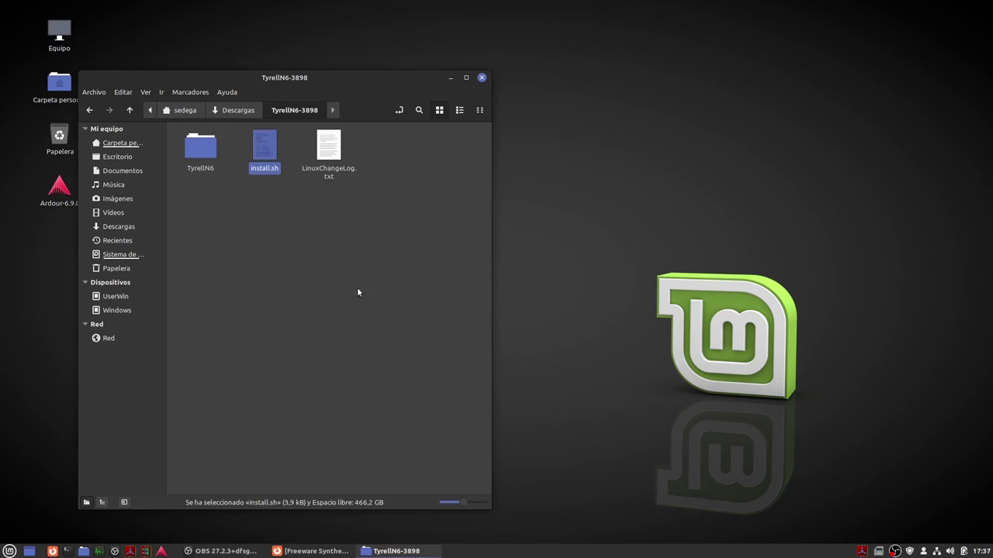
{"action": "right_click", "coordinate": [264, 150]}
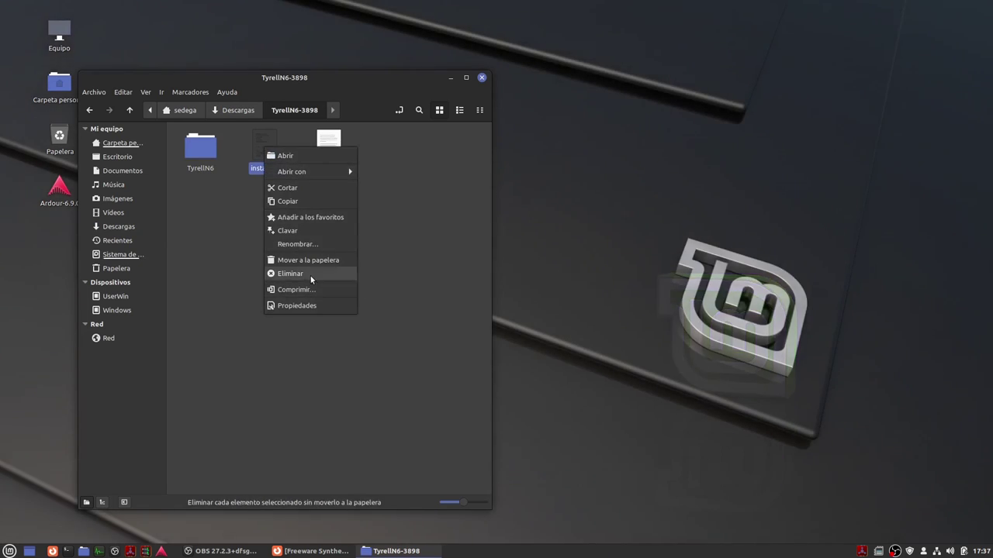
{"action": "left_click", "coordinate": [311, 307]}
{"action": "left_click", "coordinate": [468, 150]}
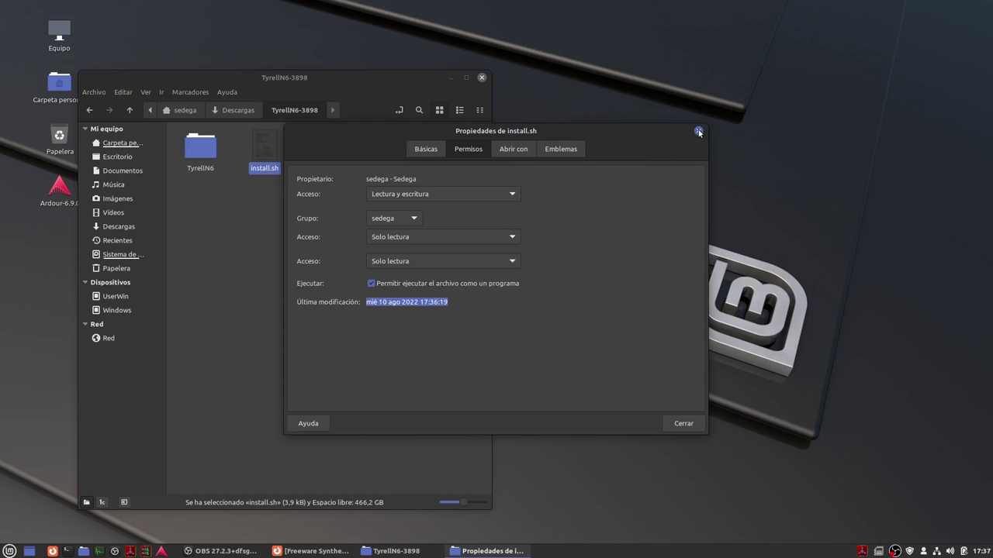
{"action": "left_click", "coordinate": [700, 130]}
Open a terminal in the TyrellN6-3898 folder and center it on screen.
{"action": "right_click", "coordinate": [347, 221]}
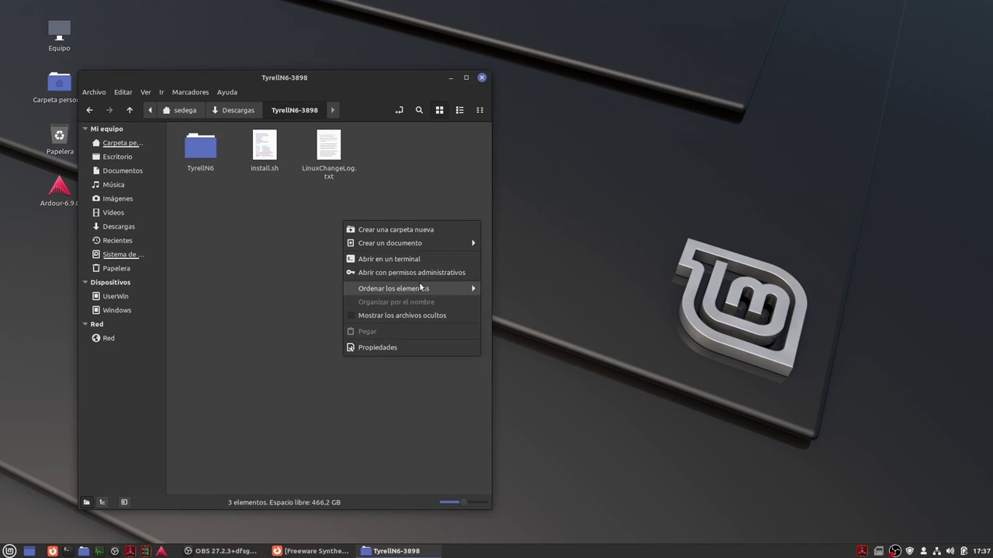
{"action": "left_click", "coordinate": [387, 259]}
{"action": "mouse_move", "coordinate": [409, 39]}
{"action": "left_mouse_down"}
{"action": "mouse_move", "coordinate": [532, 282]}
{"action": "mouse_move", "coordinate": [641, 269]}
{"action": "left_mouse_up"}
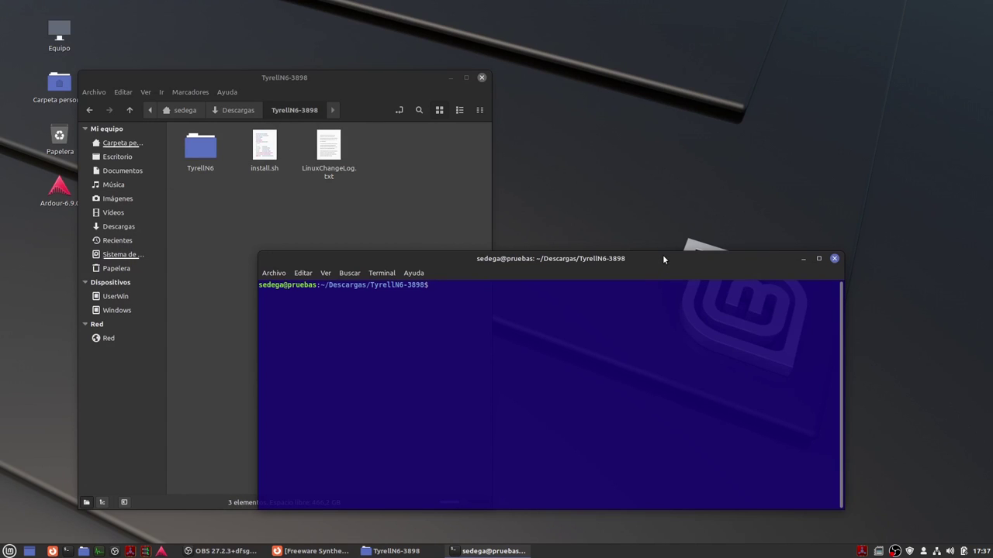
{"action": "right_click", "coordinate": [663, 260]}
{"action": "left_click", "coordinate": [673, 332]}
Enter the command ./install.sh by pasting the copied file name after ./.
{"action": "type", "text": "./"}
{"action": "left_click", "coordinate": [264, 151]}
{"action": "right_click", "coordinate": [265, 165]}
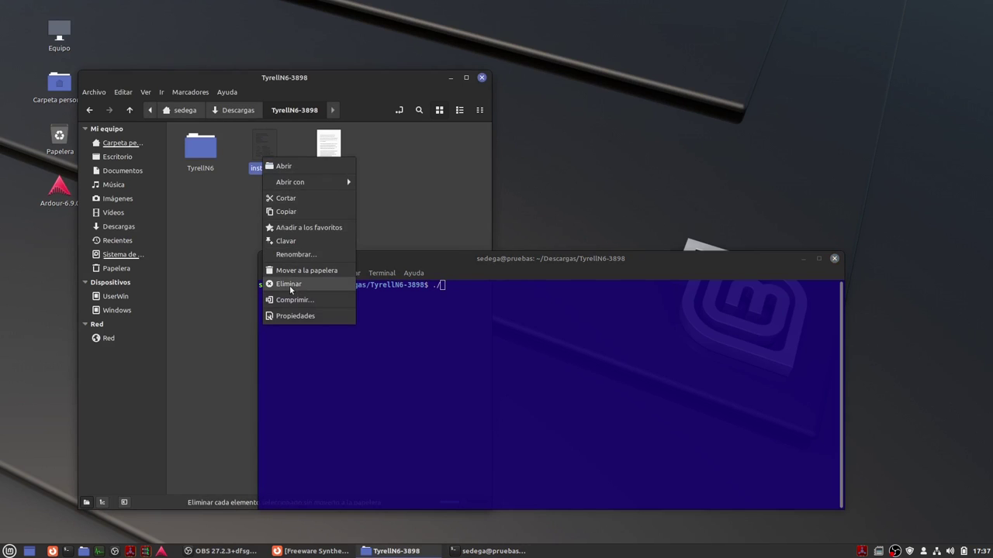
{"action": "left_click", "coordinate": [297, 254]}
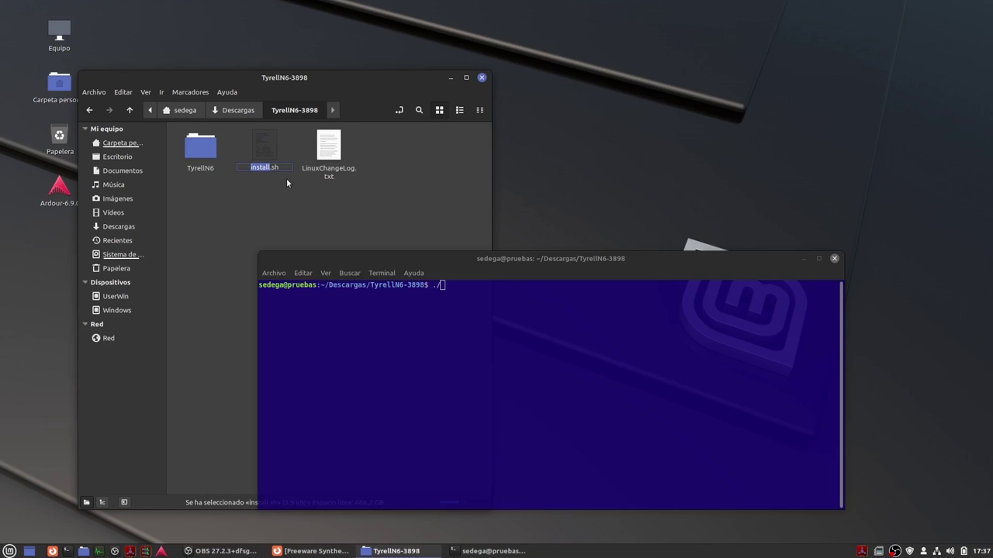
{"action": "left_click_drag", "start_coordinate": [279, 167], "coordinate": [249, 167]}
{"action": "right_click", "coordinate": [258, 167]}
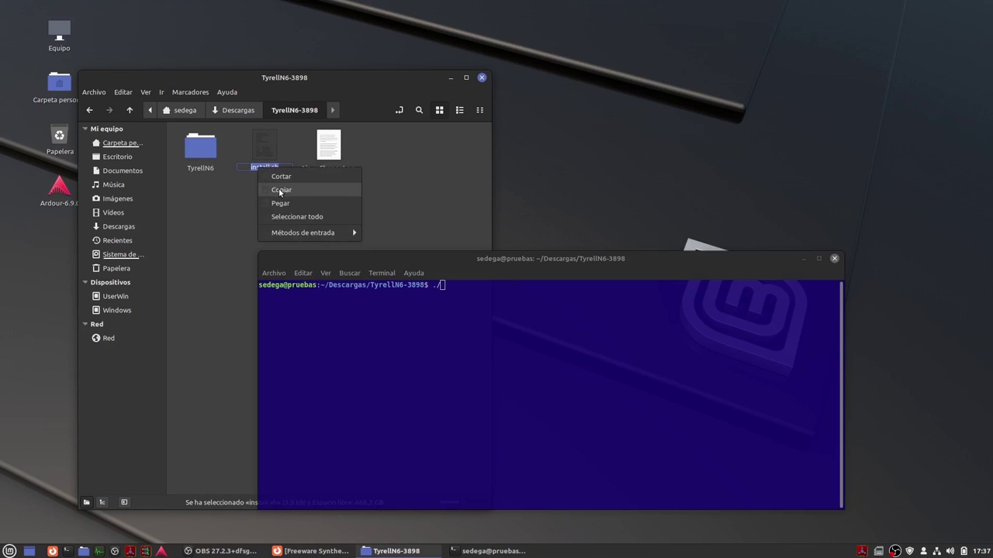
{"action": "left_click", "coordinate": [279, 191]}
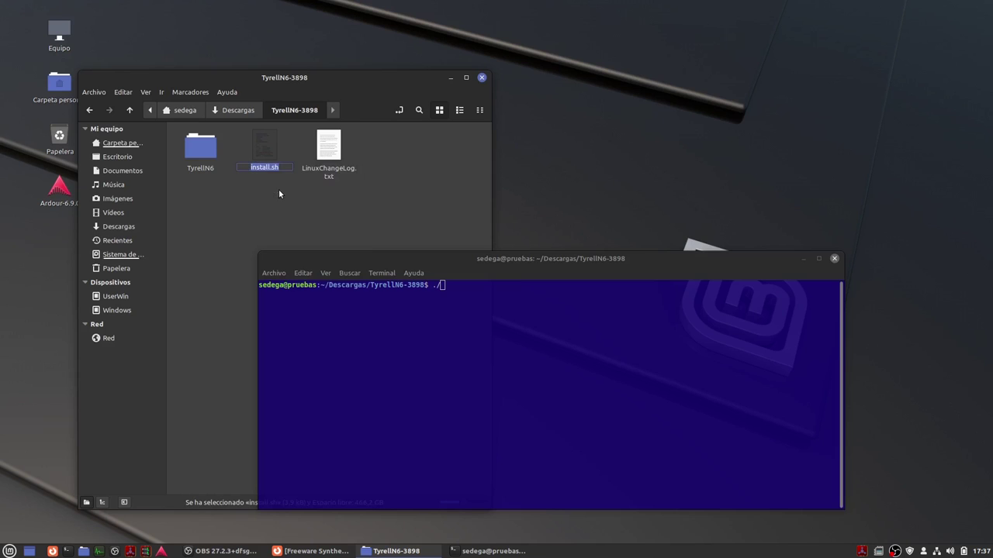
{"action": "left_click", "coordinate": [481, 77]}
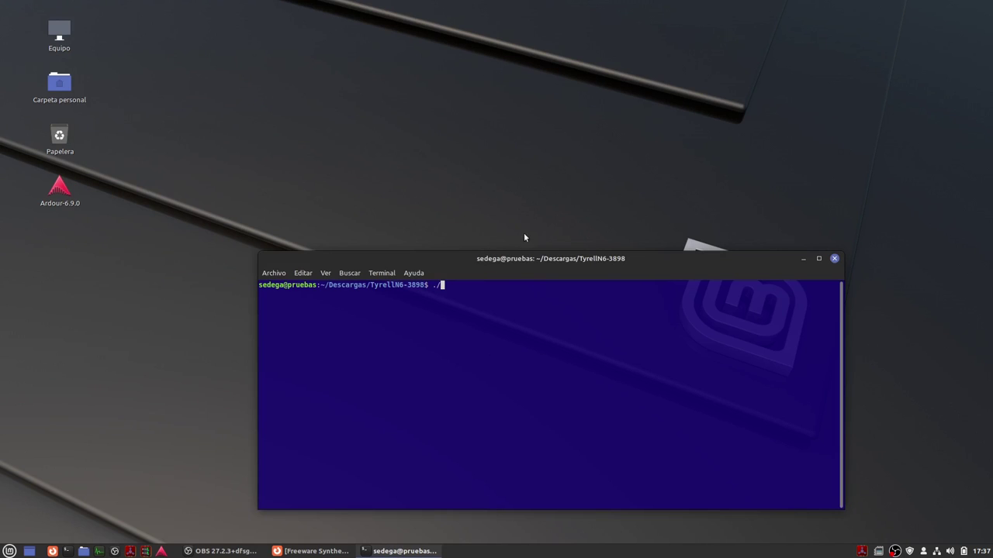
{"action": "right_click", "coordinate": [482, 293]}
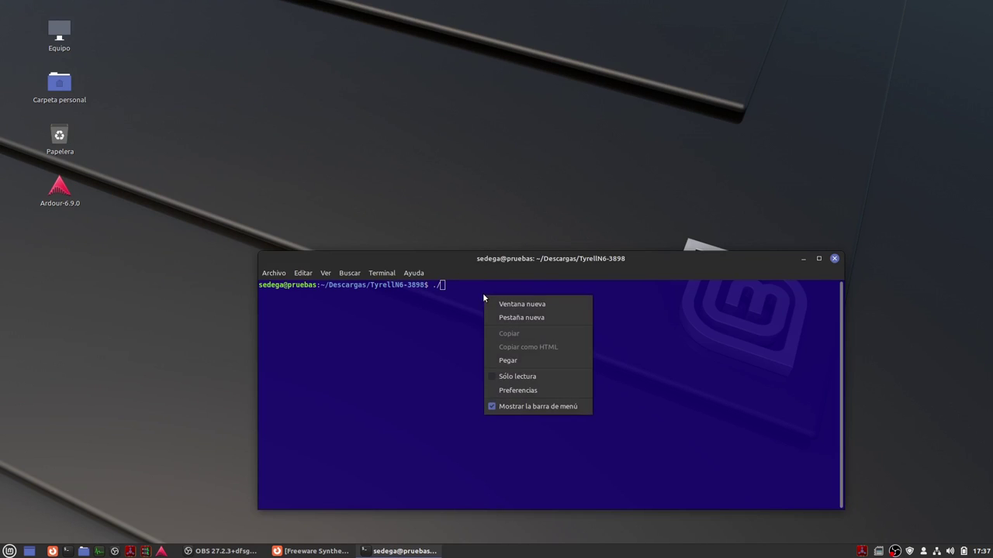
{"action": "left_click", "coordinate": [519, 363]}
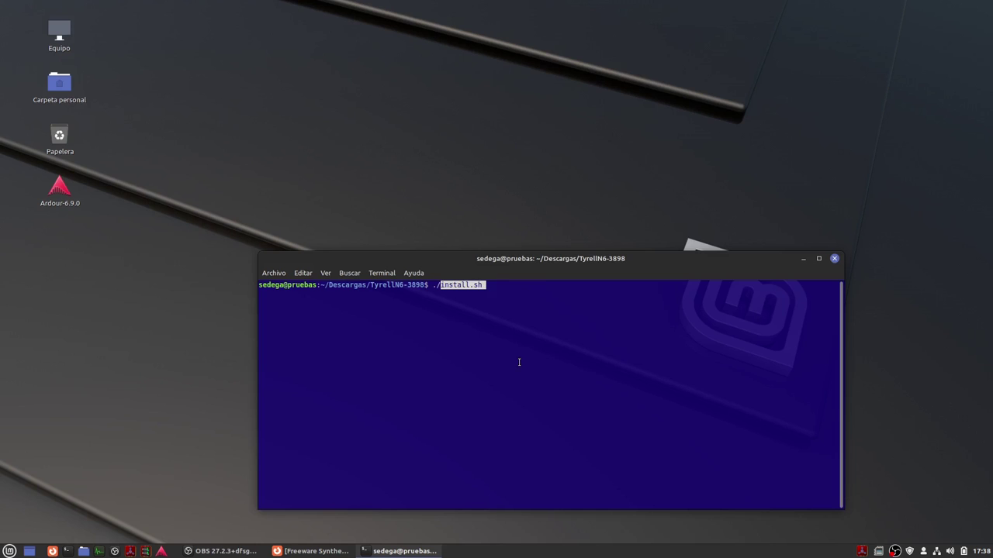
Run the TyrellN6 installer and accept its license with y.
{"action": "key", "text": "Return"}
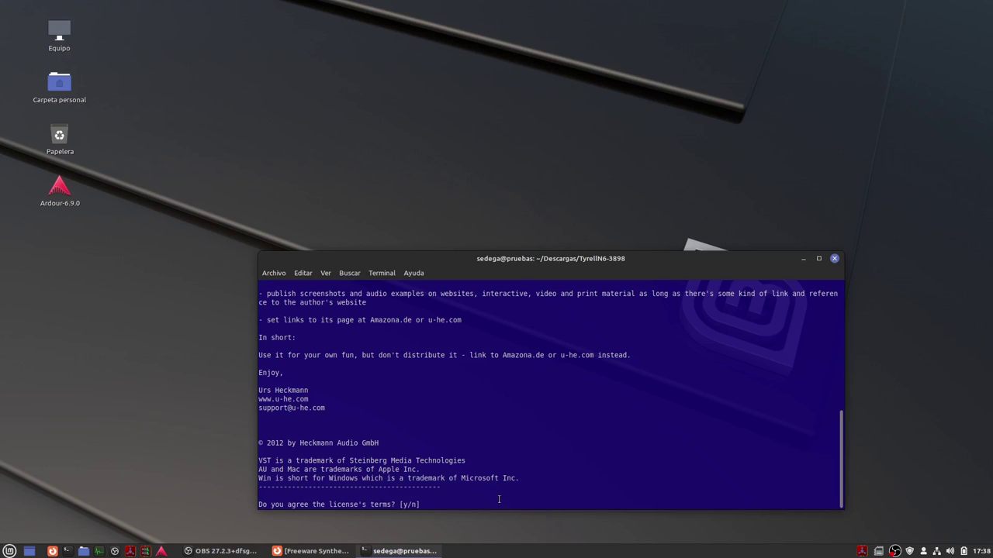
{"action": "type", "text": "y"}
{"action": "key", "text": "Return"}
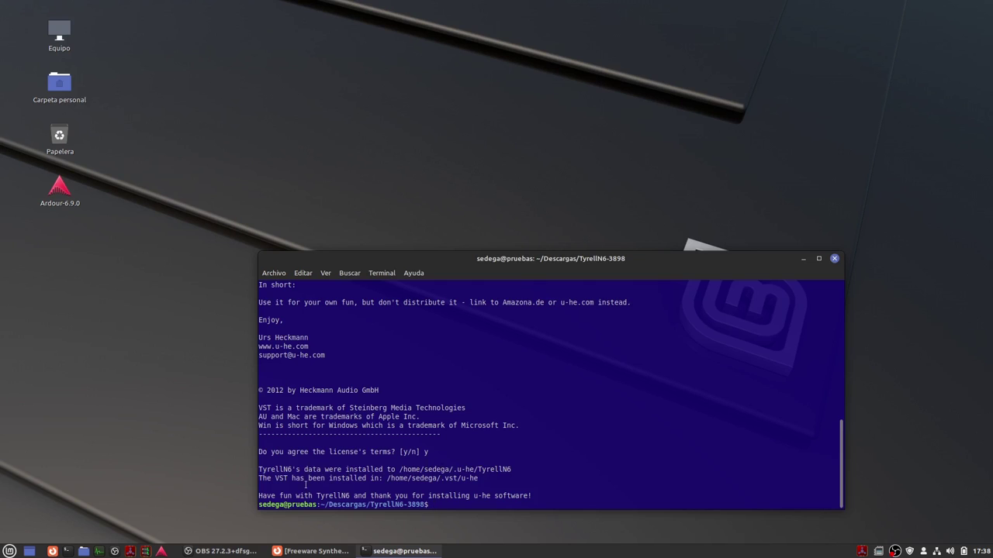
Select the output line showing the VST installed to ~/.vst/u-he.
{"action": "triple_click", "coordinate": [277, 479]}
{"action": "left_click", "coordinate": [302, 480]}
{"action": "triple_click", "coordinate": [329, 481]}
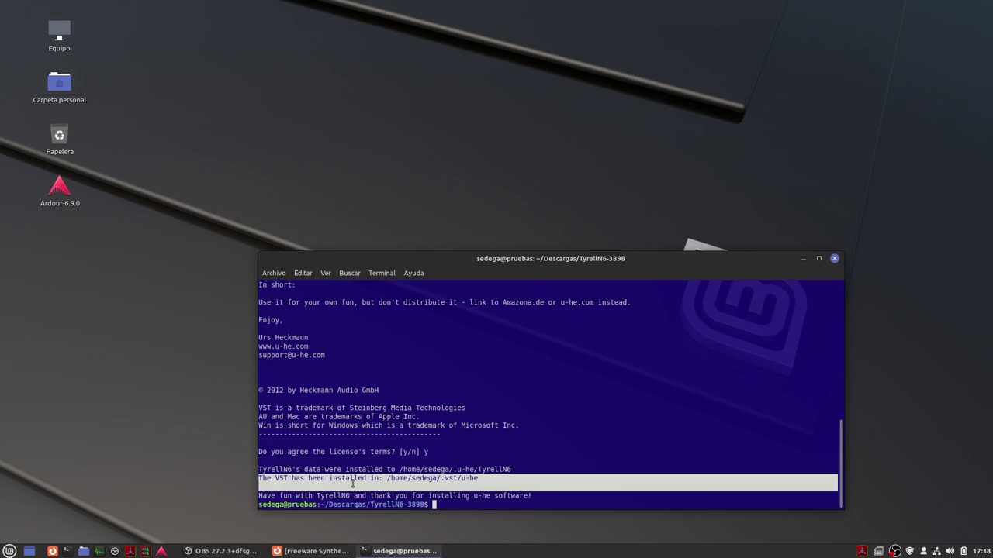
{"action": "left_click_drag", "start_coordinate": [364, 480], "coordinate": [378, 479]}
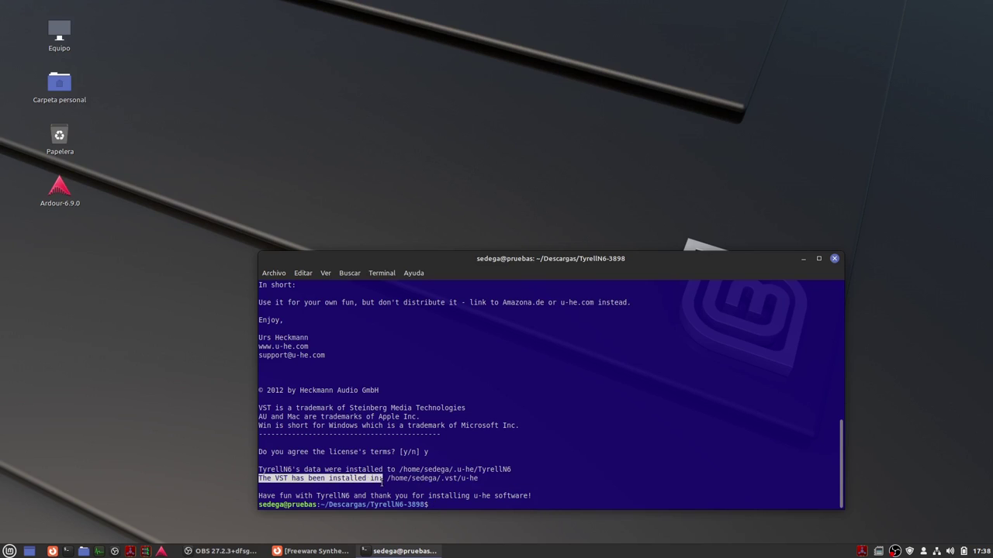
{"action": "left_click_drag", "start_coordinate": [378, 480], "coordinate": [462, 480]}
{"action": "triple_click", "coordinate": [465, 480]}
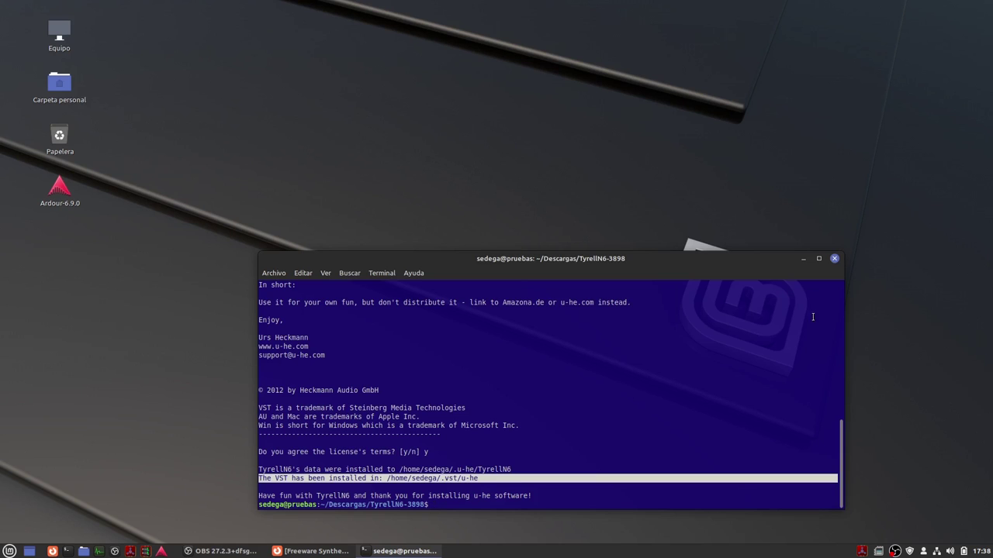
Close the terminal, open the home folder, and open Cadence to check JACK status.
{"action": "left_click", "coordinate": [833, 258]}
{"action": "double_click", "coordinate": [58, 82]}
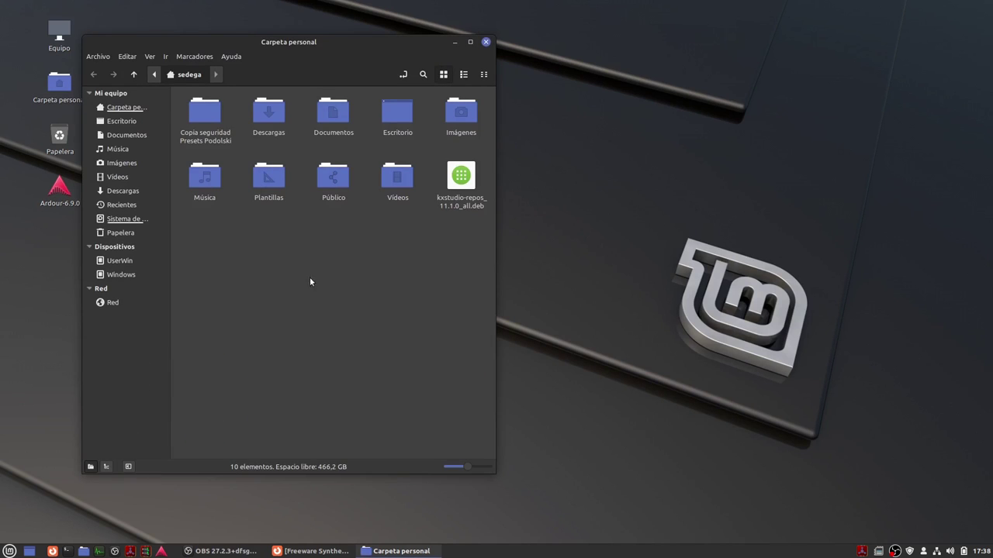
{"action": "right_click", "coordinate": [319, 216]}
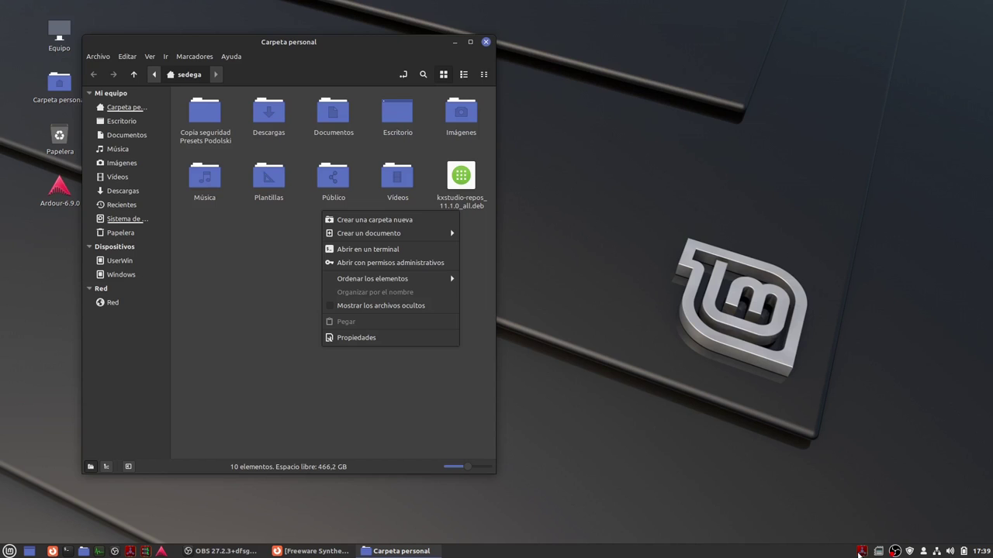
{"action": "left_click", "coordinate": [860, 552]}
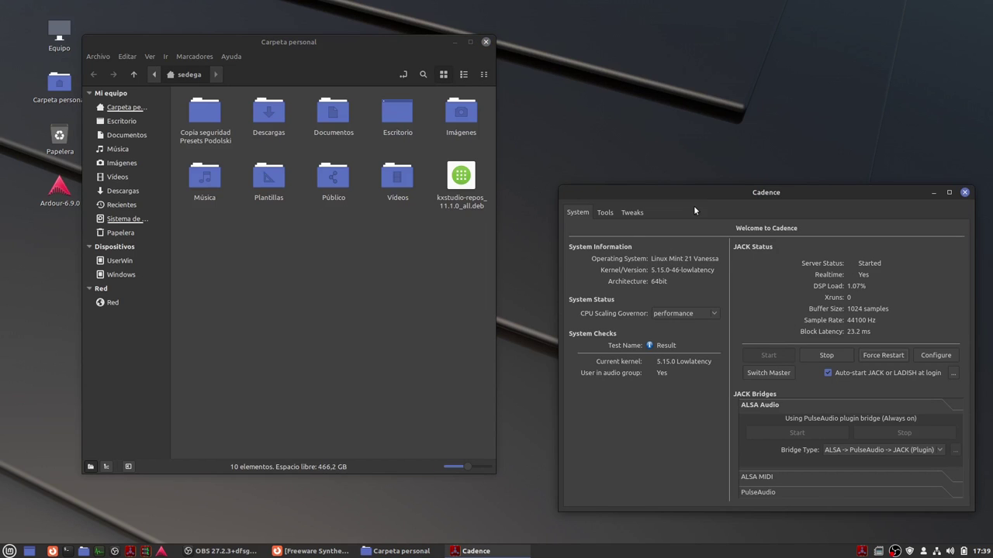
{"action": "left_click_drag", "start_coordinate": [689, 192], "coordinate": [680, 101]}
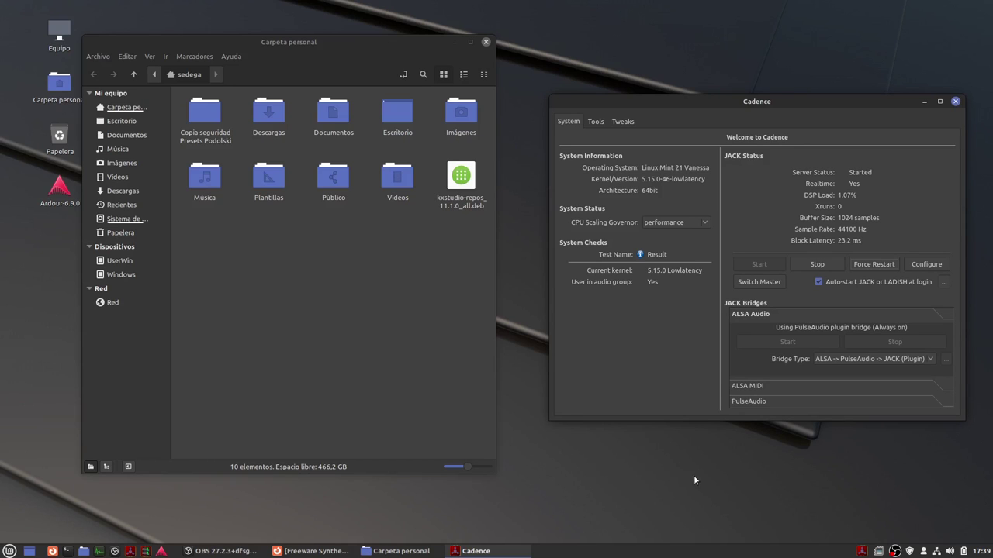
Minimize Cadence, show hidden files in Nemo, and browse into ~/.u-he/TyrellN6.
{"action": "left_click", "coordinate": [925, 101]}
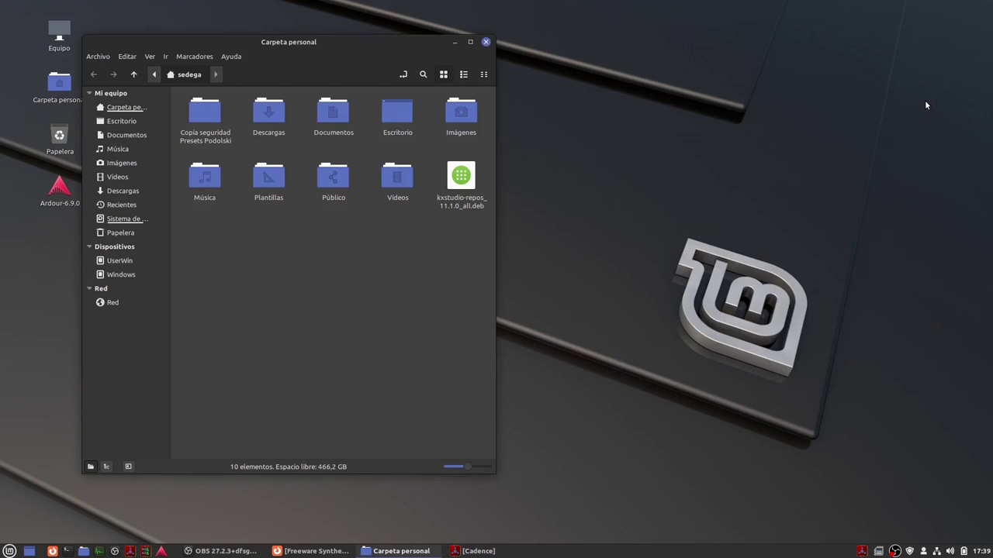
{"action": "right_click", "coordinate": [353, 220]}
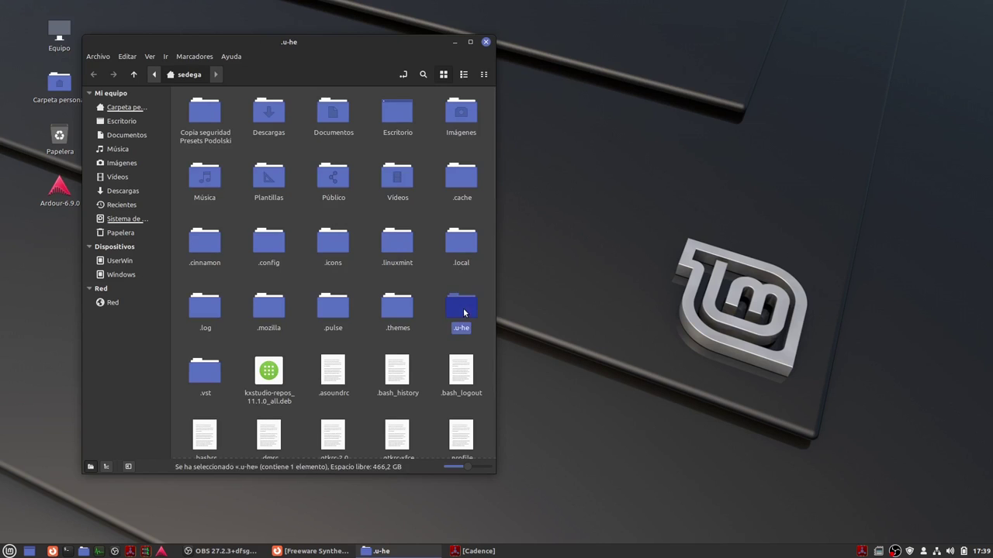
{"action": "double_click", "coordinate": [464, 313]}
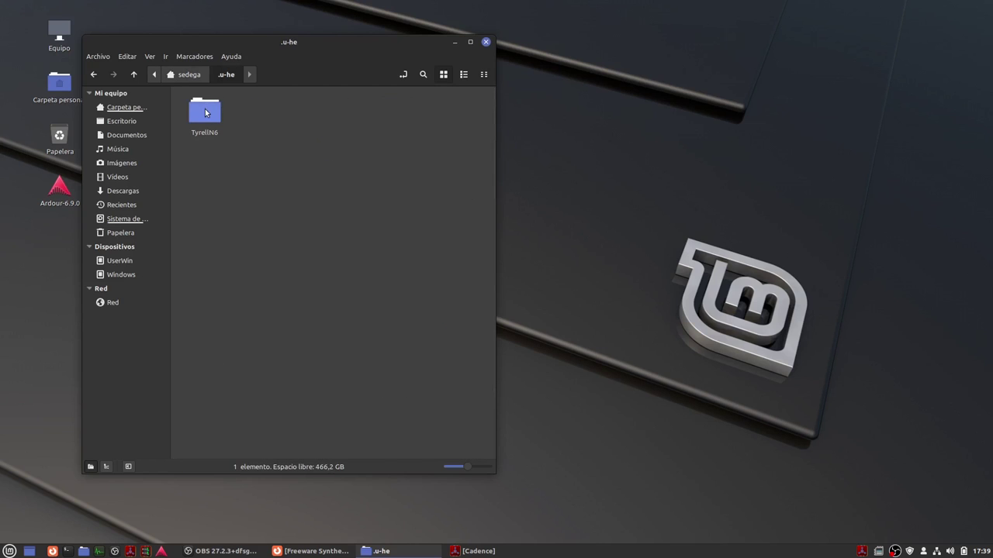
{"action": "double_click", "coordinate": [205, 110]}
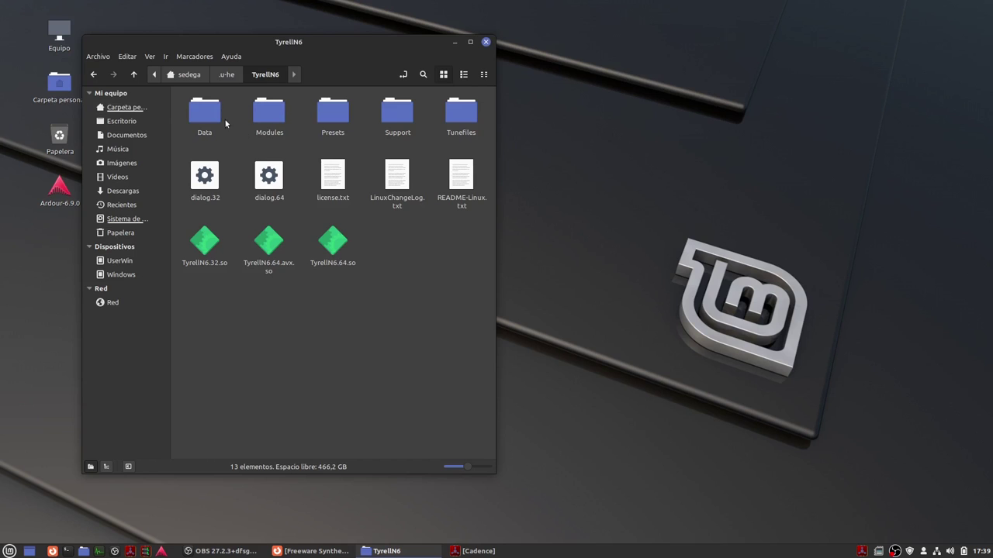
{"action": "left_click", "coordinate": [98, 77]}
Return to the home folder and open ~/.vst/u-he containing TyrellN6.64.so.
{"action": "left_click", "coordinate": [98, 78]}
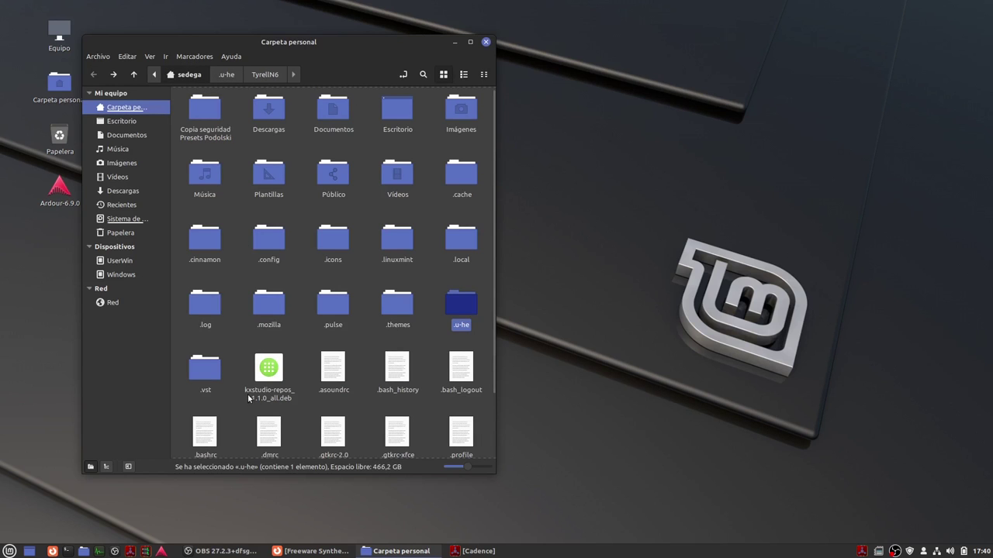
{"action": "double_click", "coordinate": [211, 376]}
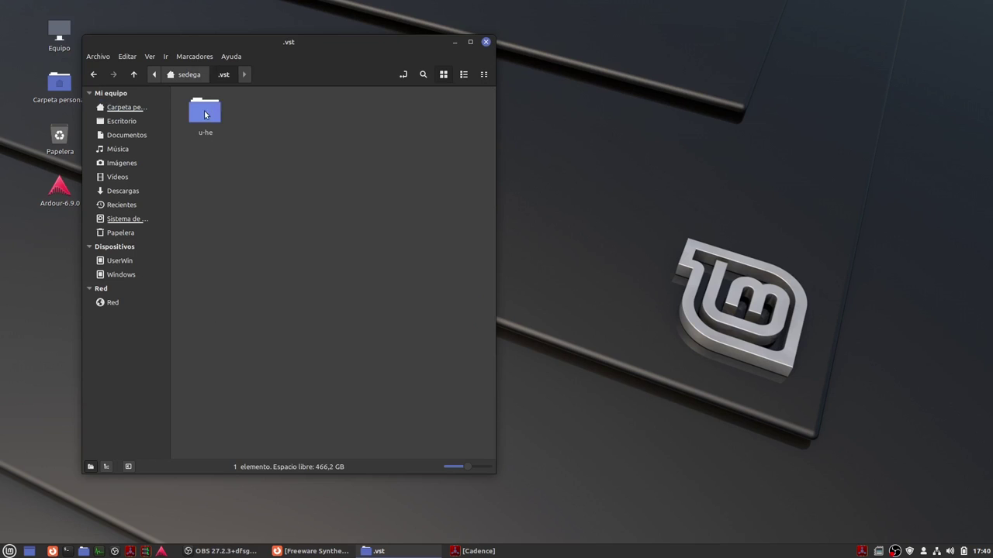
{"action": "double_click", "coordinate": [207, 113]}
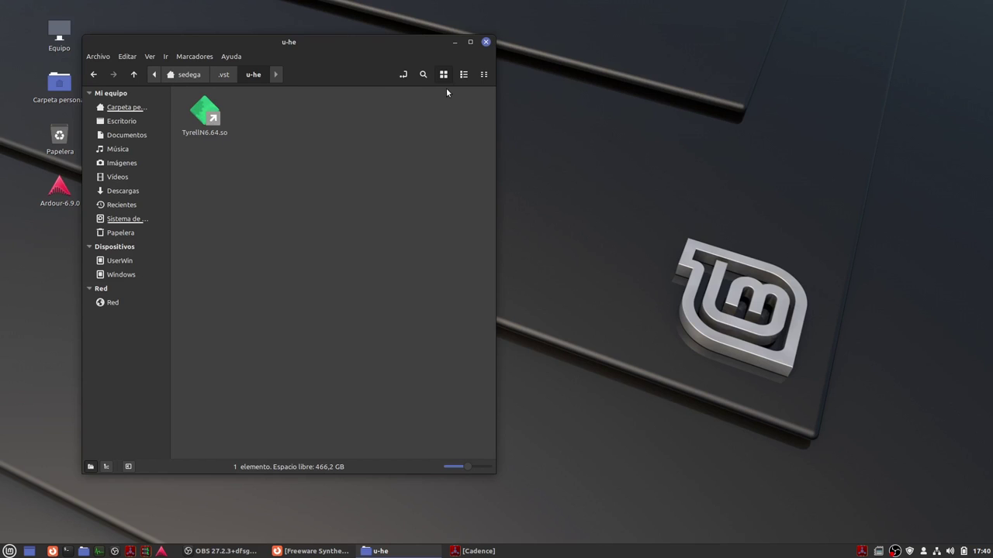
Close Nemo, launch Ardour, load the Pruebas1 session and select the General MIDI Synth track.
{"action": "left_click", "coordinate": [485, 42]}
{"action": "left_click", "coordinate": [162, 551]}
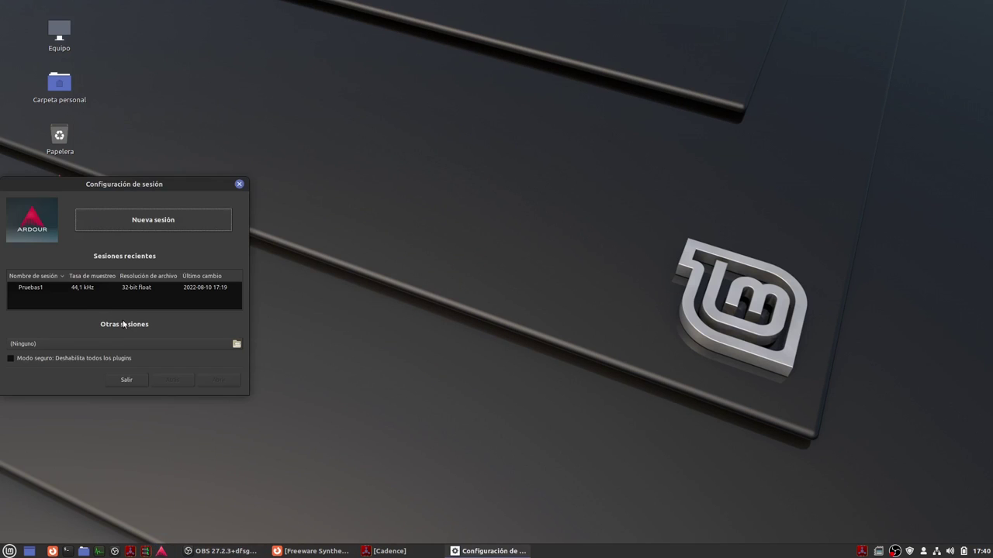
{"action": "double_click", "coordinate": [92, 288]}
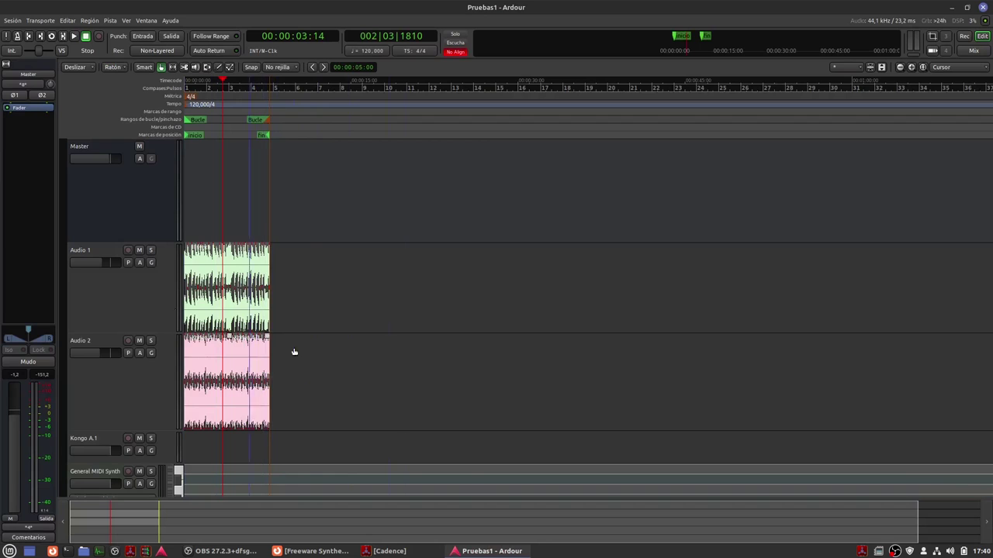
{"action": "mouse_move", "coordinate": [227, 287]}
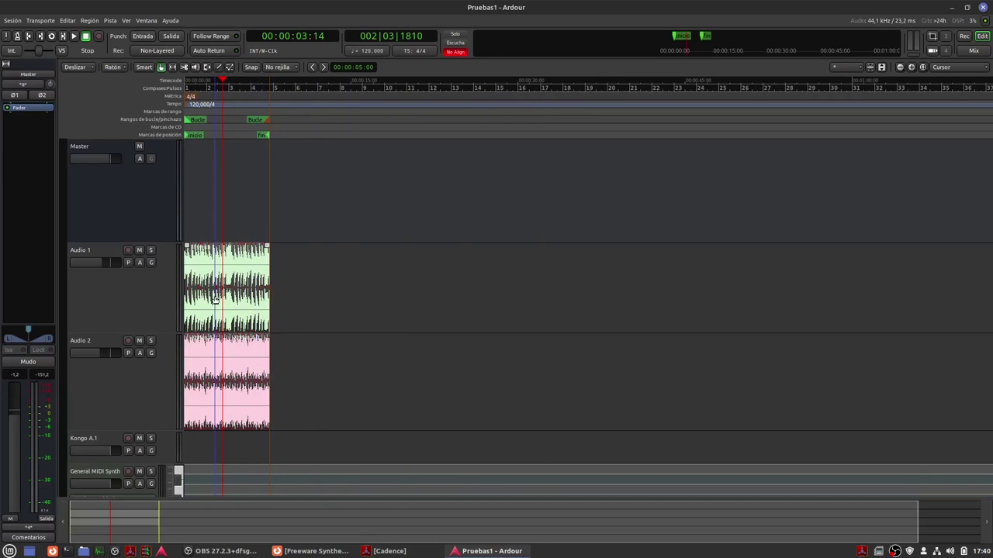
{"action": "scroll", "coordinate": [309, 354], "scroll_direction": "down", "scroll_amount": 2}
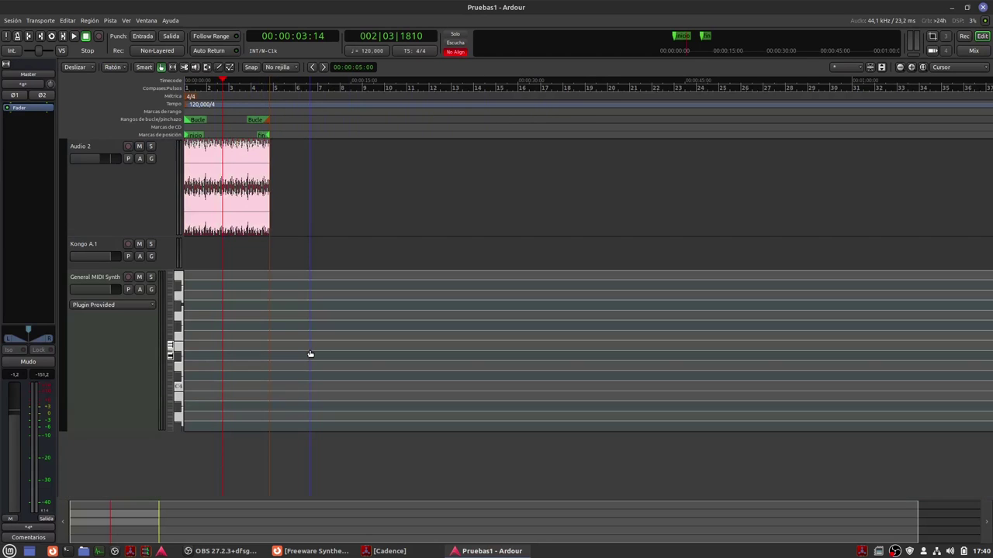
{"action": "left_click", "coordinate": [129, 397]}
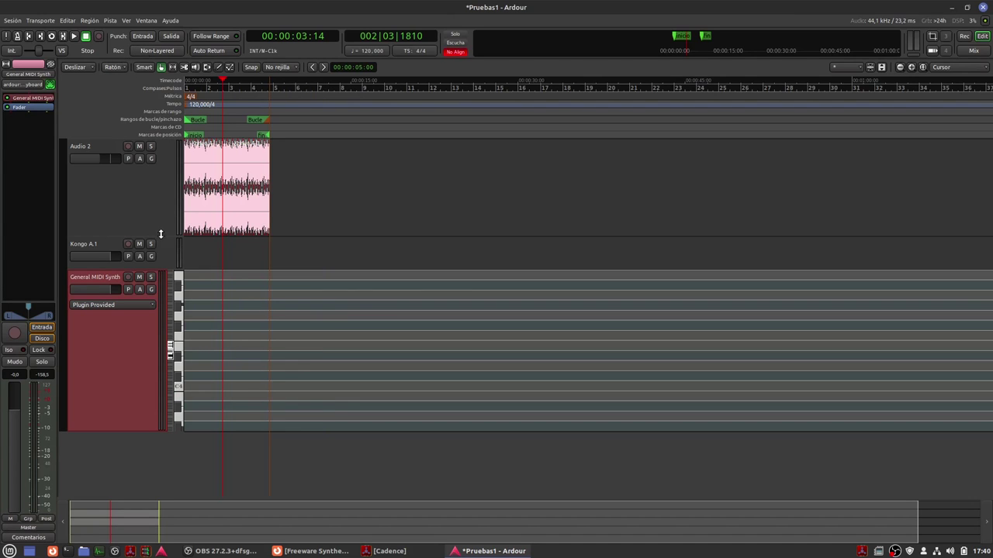
{"action": "double_click", "coordinate": [110, 448]}
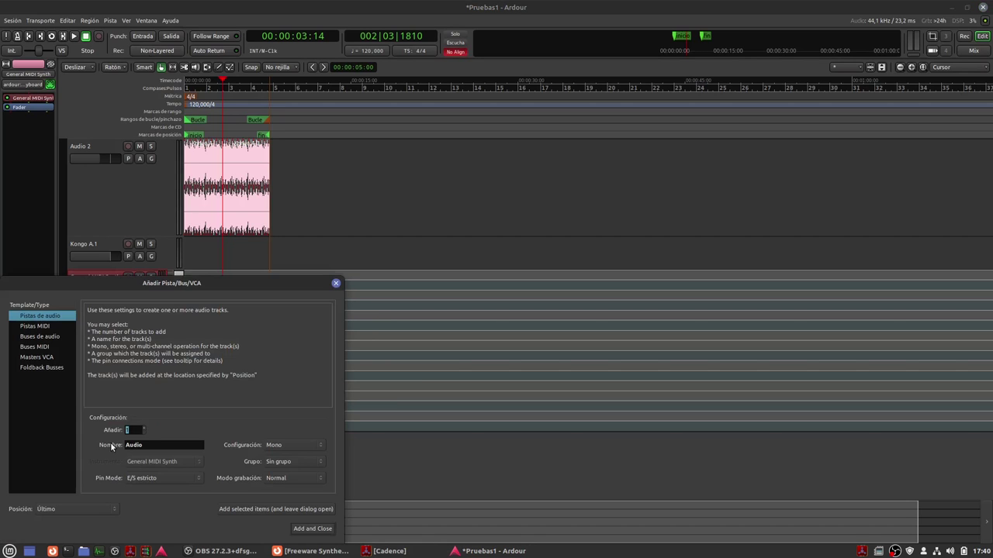
{"action": "left_click", "coordinate": [40, 329]}
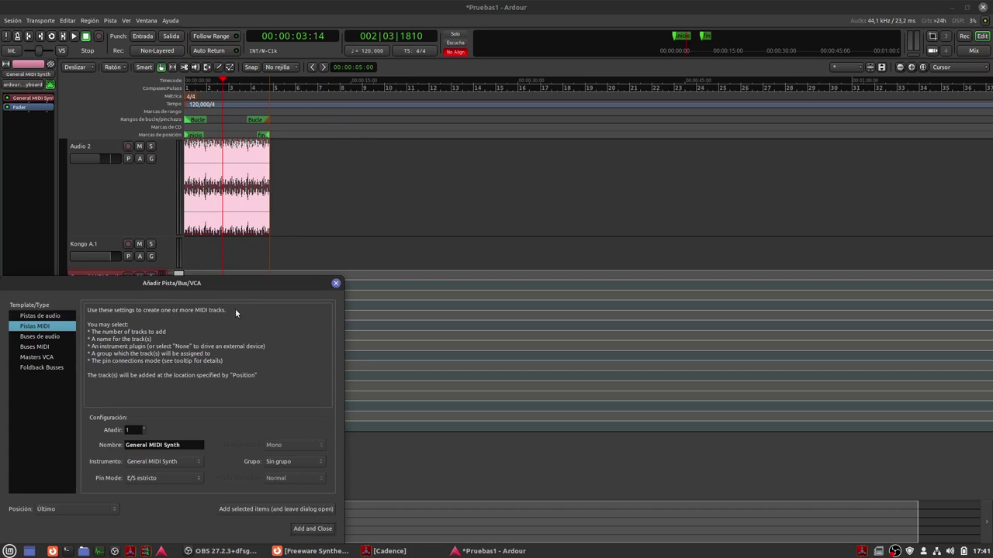
{"action": "left_click", "coordinate": [335, 283]}
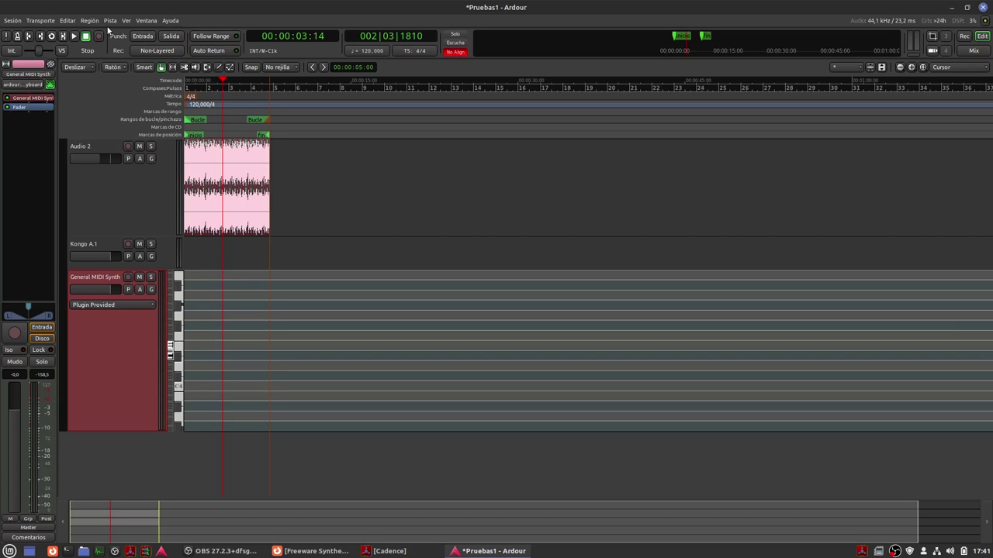
Open the Plugin Manager from the Ventana menu and scroll through the scanned plugin list.
{"action": "left_click", "coordinate": [151, 22]}
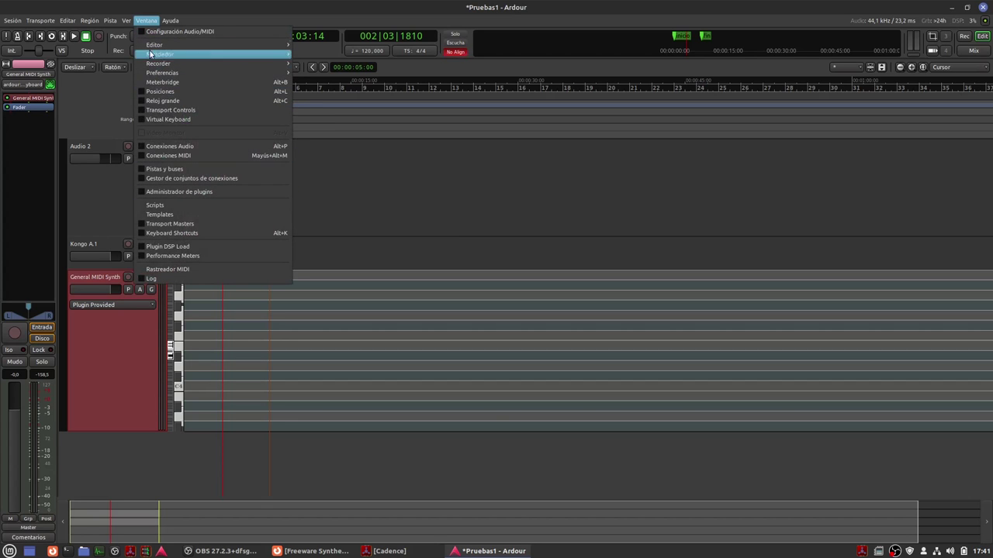
{"action": "left_click", "coordinate": [155, 194]}
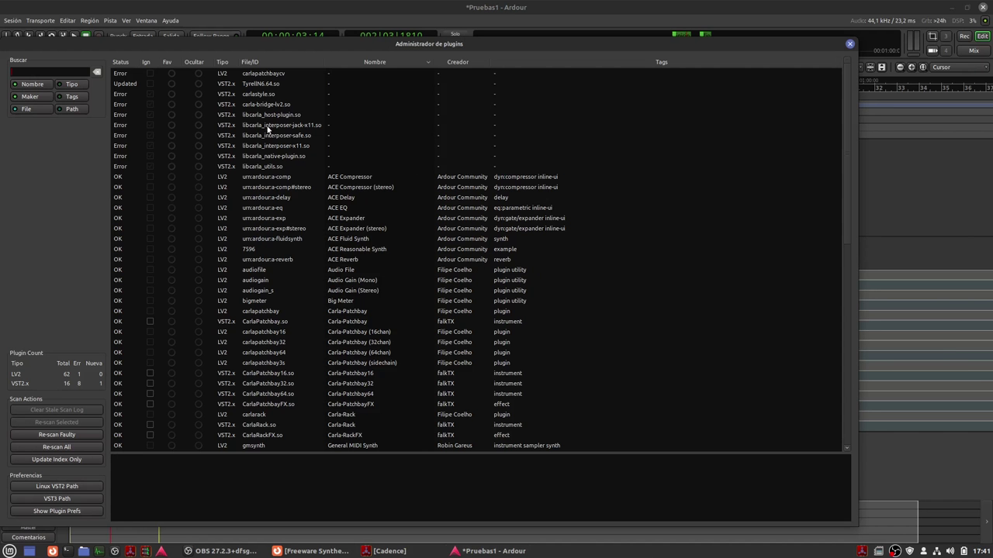
{"action": "scroll", "coordinate": [272, 194], "scroll_direction": "down", "scroll_amount": 3}
{"action": "scroll", "coordinate": [272, 194], "scroll_direction": "down", "scroll_amount": 5}
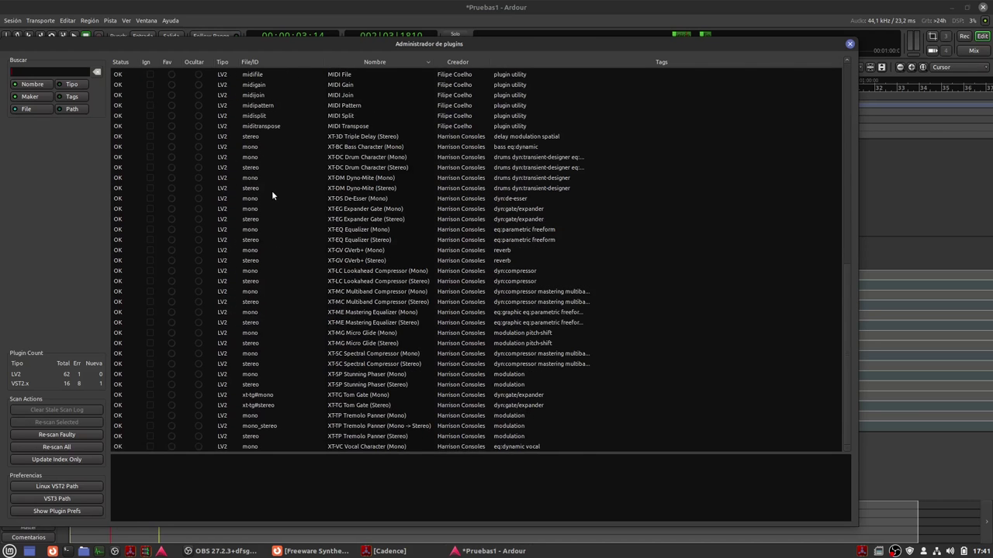
{"action": "scroll", "coordinate": [240, 426], "scroll_direction": "up", "scroll_amount": 5}
{"action": "scroll", "coordinate": [240, 426], "scroll_direction": "up", "scroll_amount": 3}
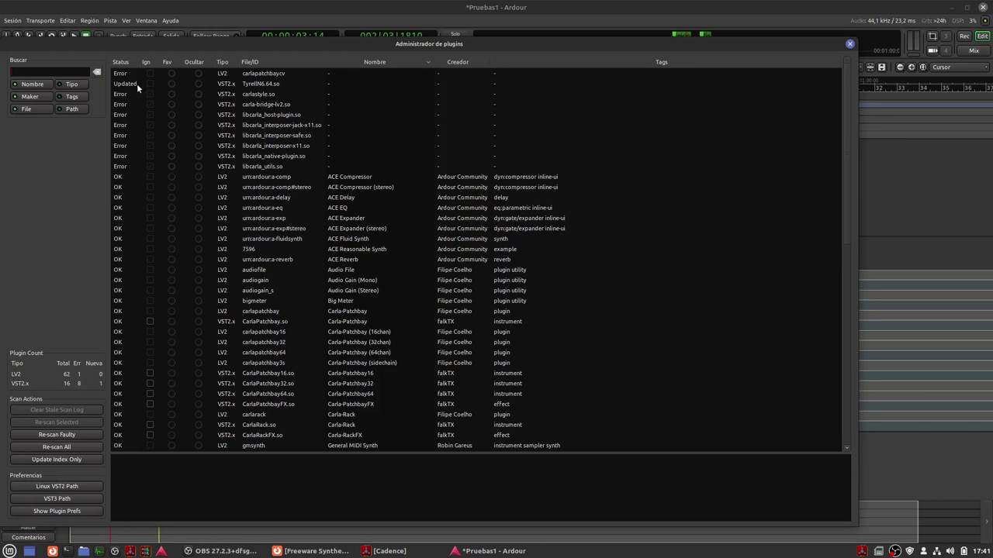
{"action": "left_click", "coordinate": [295, 85]}
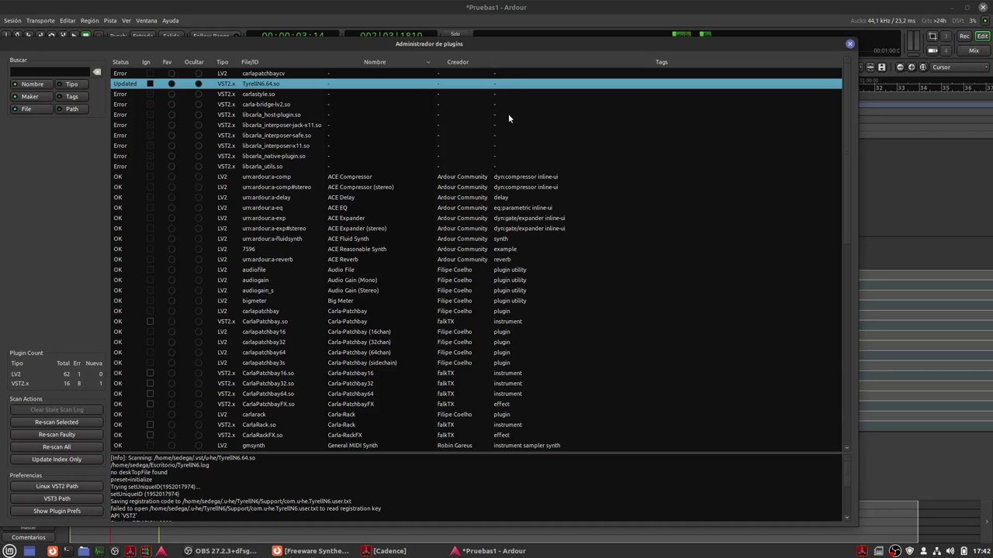
{"action": "scroll", "coordinate": [498, 146], "scroll_direction": "down", "scroll_amount": 1}
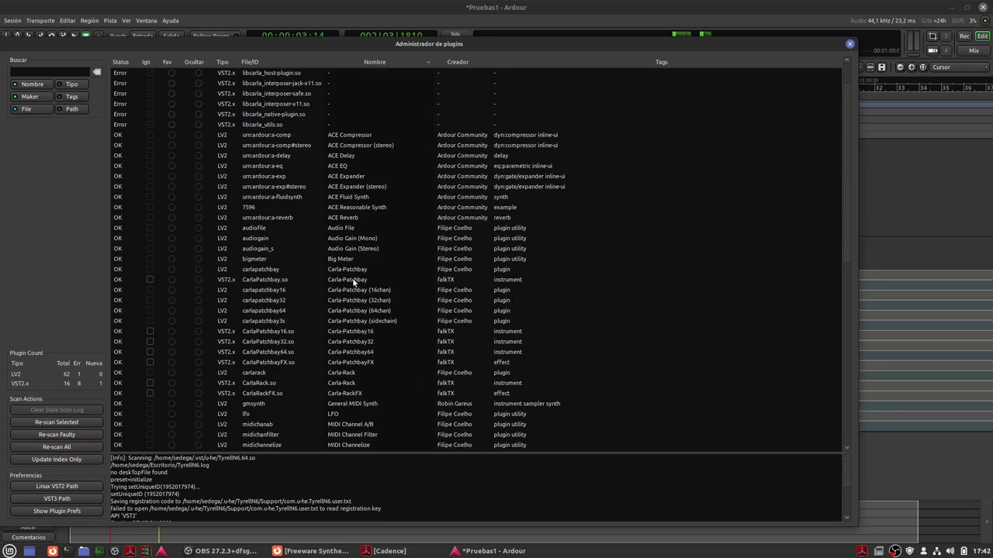
{"action": "scroll", "coordinate": [273, 273], "scroll_direction": "up", "scroll_amount": 1}
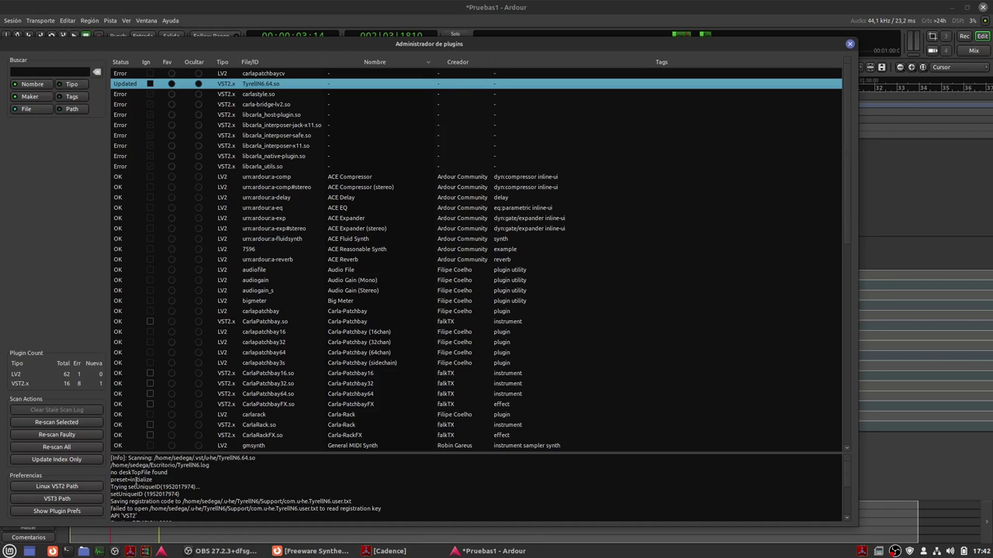
{"action": "scroll", "coordinate": [176, 490], "scroll_direction": "down", "scroll_amount": 3}
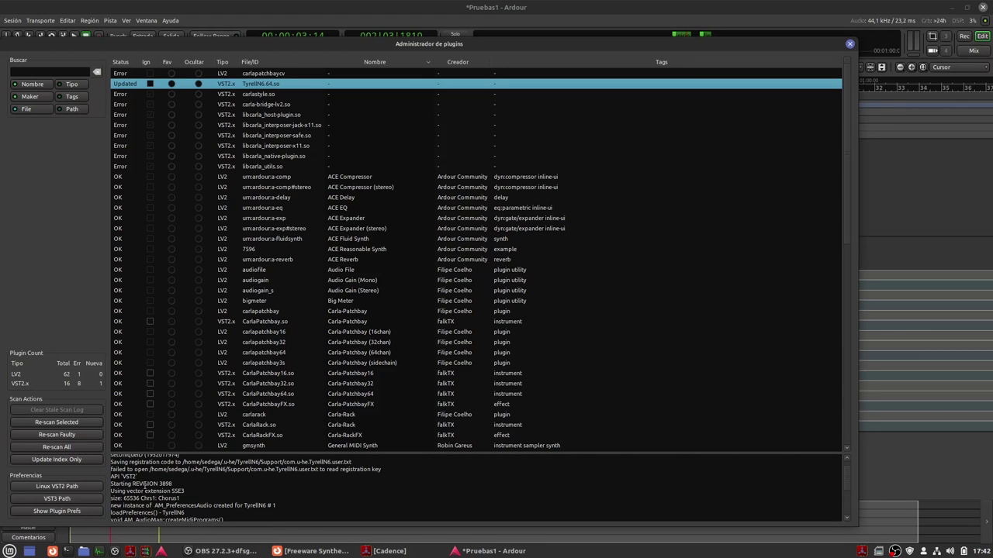
{"action": "scroll", "coordinate": [144, 485], "scroll_direction": "down", "scroll_amount": 1}
{"action": "scroll", "coordinate": [144, 484], "scroll_direction": "down", "scroll_amount": 1}
{"action": "scroll", "coordinate": [145, 485], "scroll_direction": "down", "scroll_amount": 1}
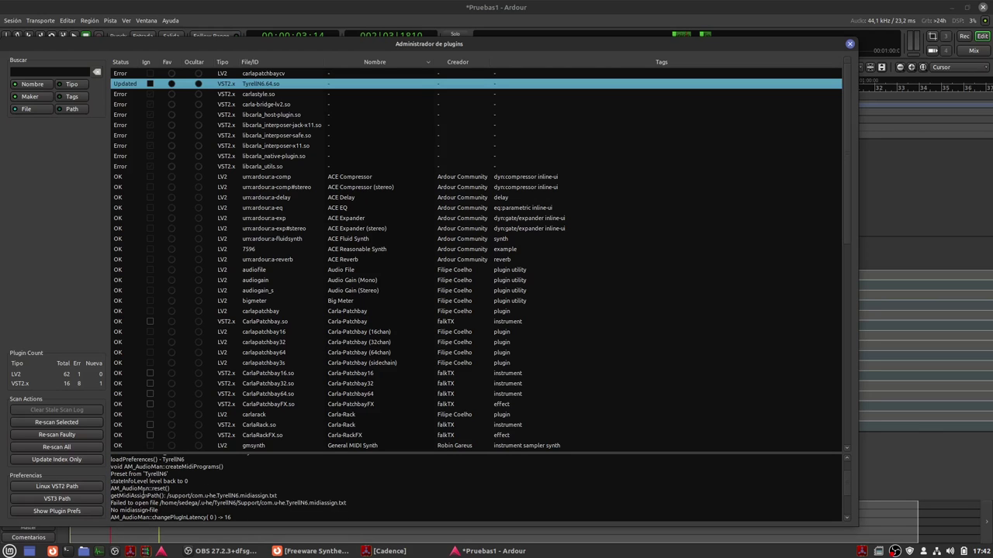
{"action": "scroll", "coordinate": [144, 501], "scroll_direction": "up", "scroll_amount": 1}
{"action": "scroll", "coordinate": [144, 500], "scroll_direction": "up", "scroll_amount": 1}
{"action": "scroll", "coordinate": [144, 501], "scroll_direction": "up", "scroll_amount": 1}
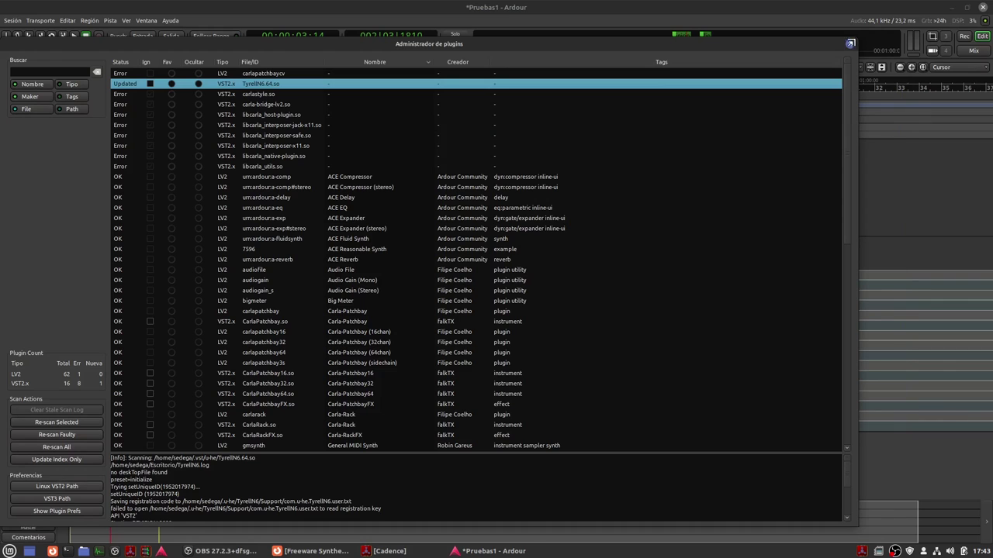
Close the Plugin Manager and open Preferences on the Plugins > VST page.
{"action": "left_click", "coordinate": [851, 45]}
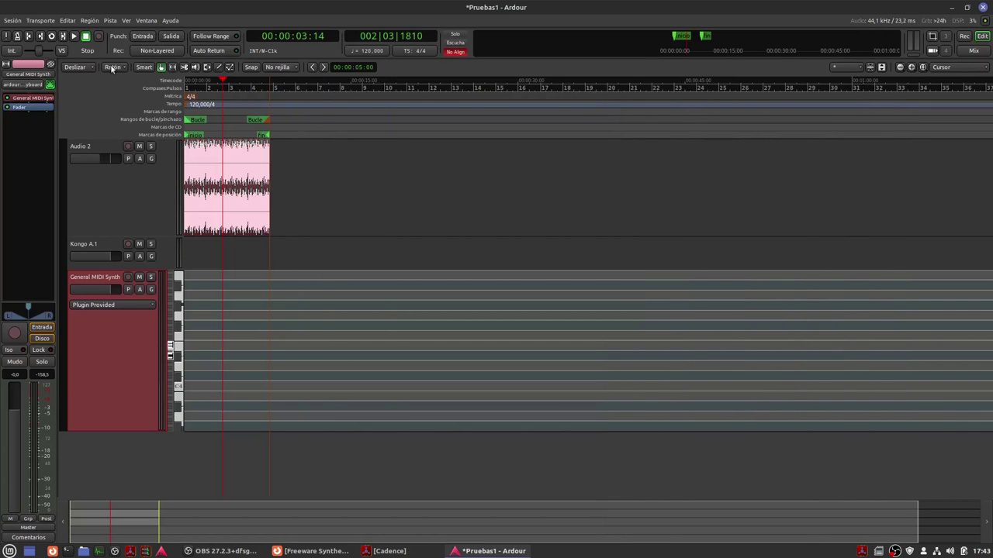
{"action": "left_click", "coordinate": [67, 20]}
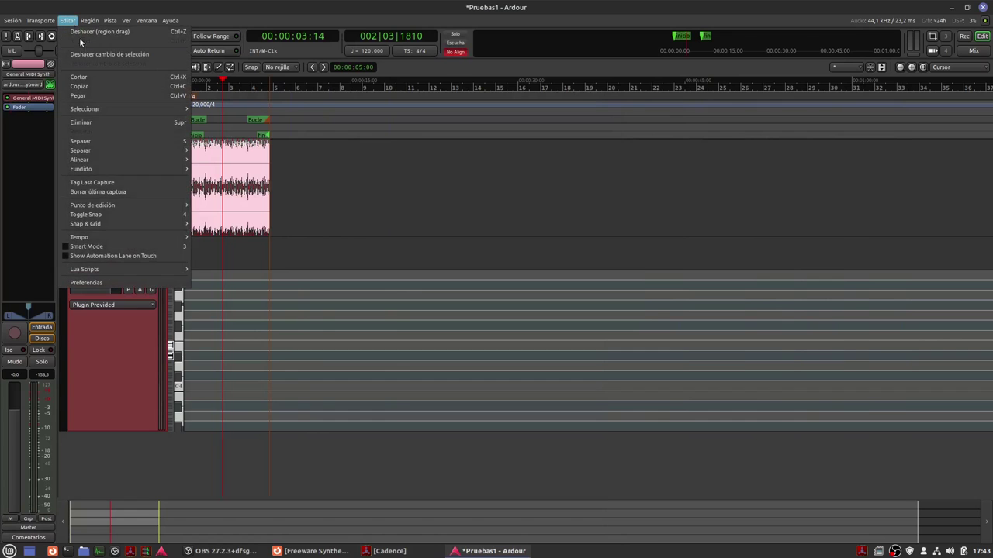
{"action": "left_click", "coordinate": [85, 284]}
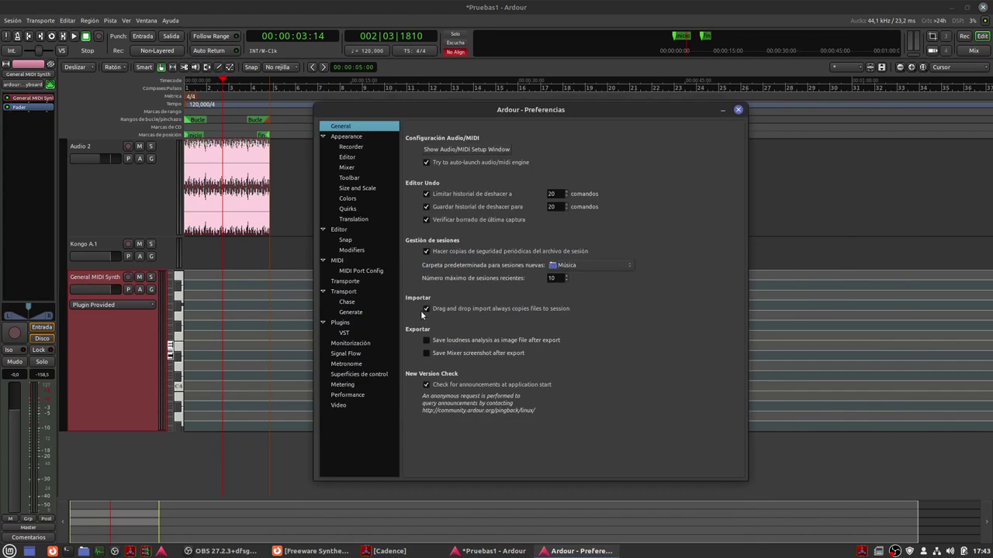
{"action": "left_click", "coordinate": [338, 322]}
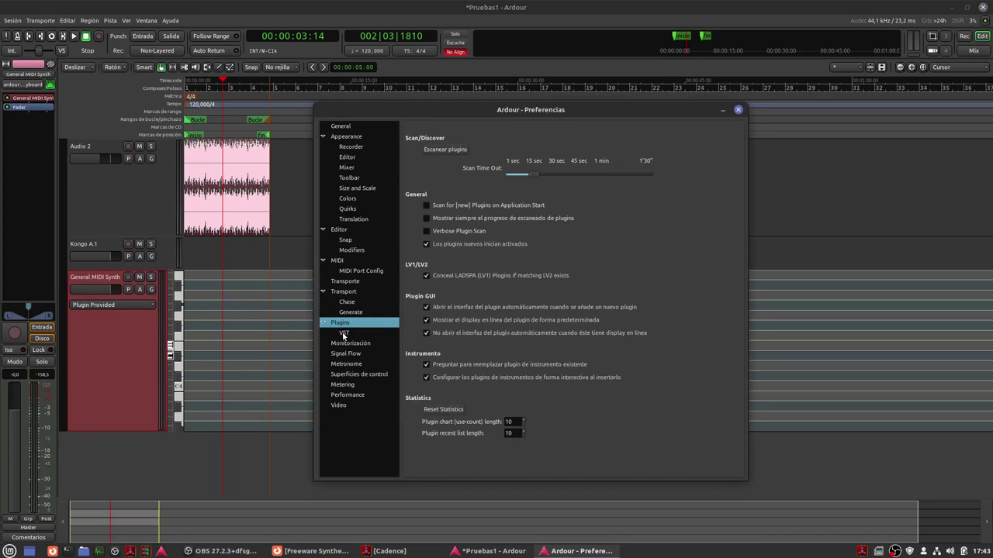
{"action": "left_click", "coordinate": [344, 334]}
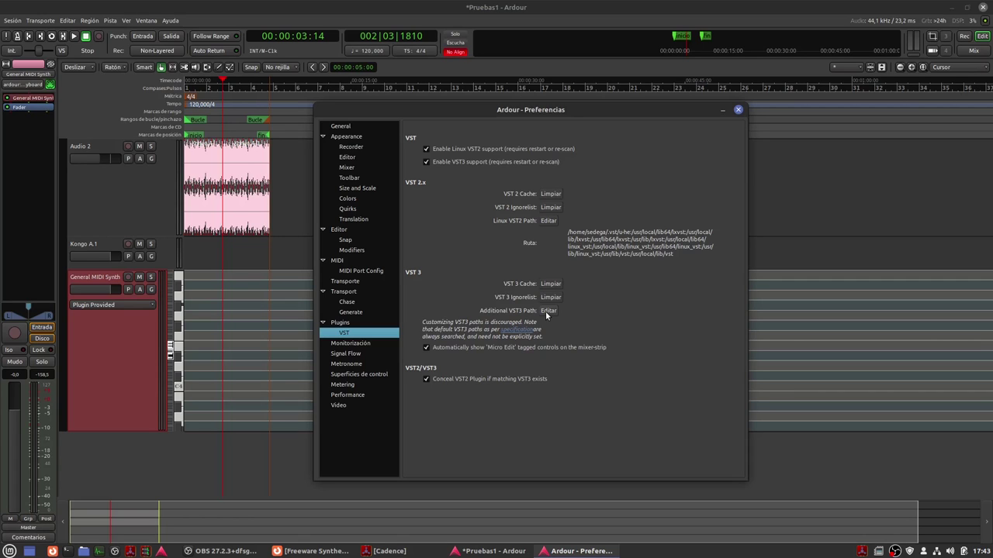
Start adding a Linux VST2 search path and browse to the user's home folder.
{"action": "left_click", "coordinate": [546, 221]}
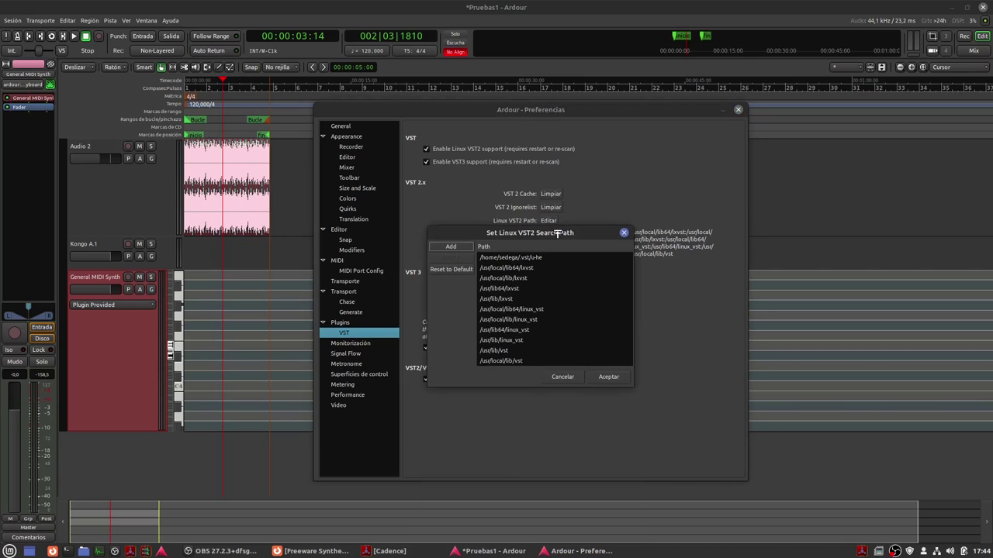
{"action": "left_click", "coordinate": [450, 247]}
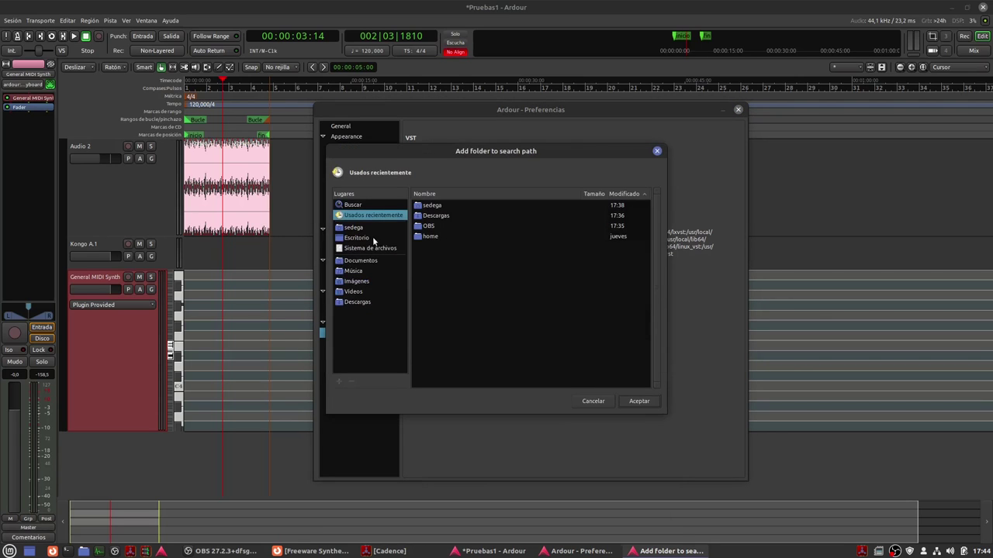
{"action": "double_click", "coordinate": [425, 236]}
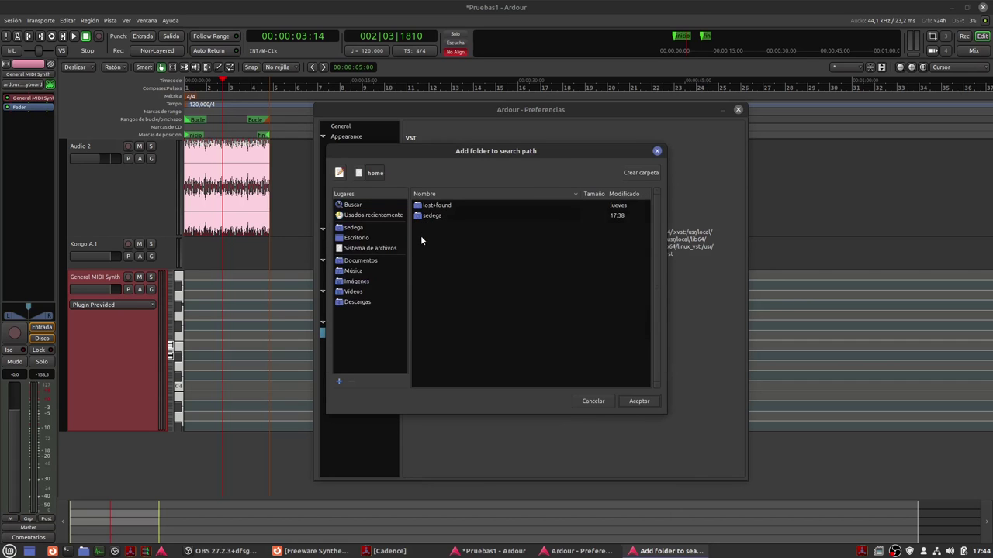
{"action": "double_click", "coordinate": [421, 216]}
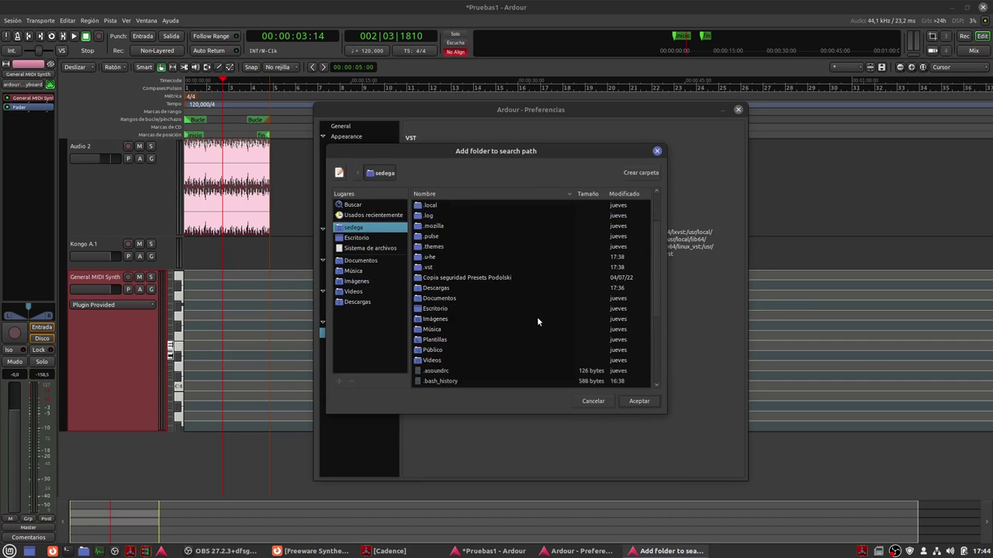
Reveal hidden files and add the hidden .vst folder to the search path list.
{"action": "scroll", "coordinate": [537, 317], "scroll_direction": "down", "scroll_amount": 3}
{"action": "scroll", "coordinate": [537, 317], "scroll_direction": "down", "scroll_amount": 2}
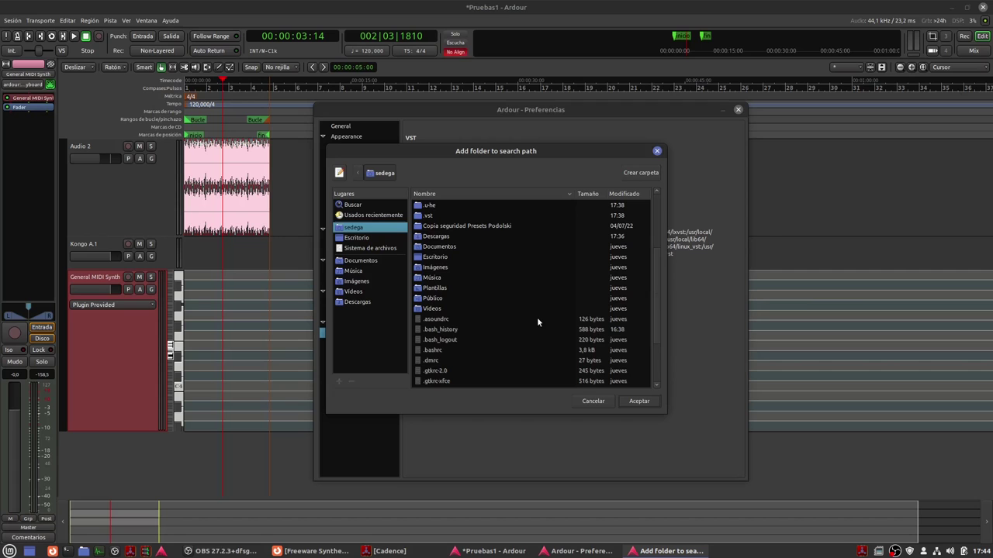
{"action": "scroll", "coordinate": [536, 317], "scroll_direction": "down", "scroll_amount": 2}
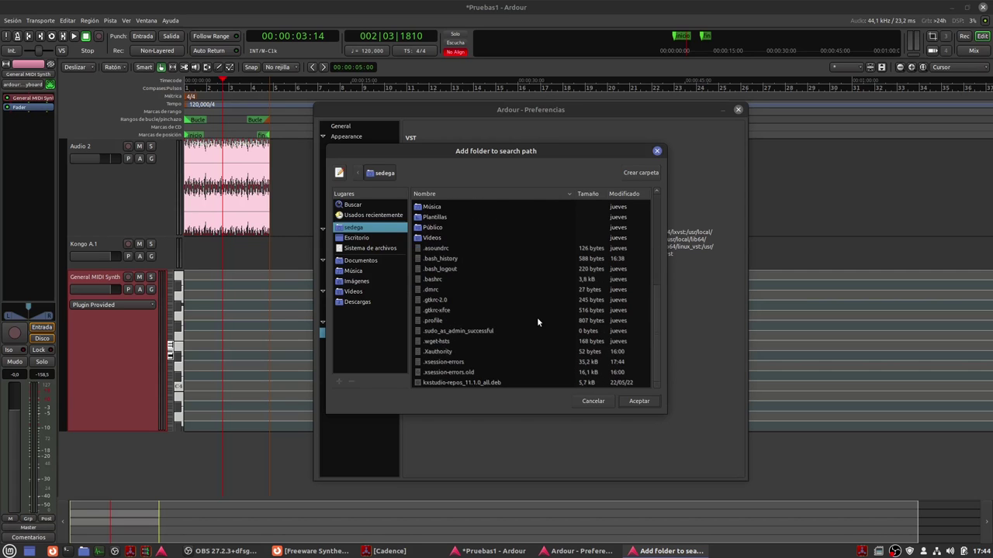
{"action": "scroll", "coordinate": [514, 322], "scroll_direction": "up", "scroll_amount": 3}
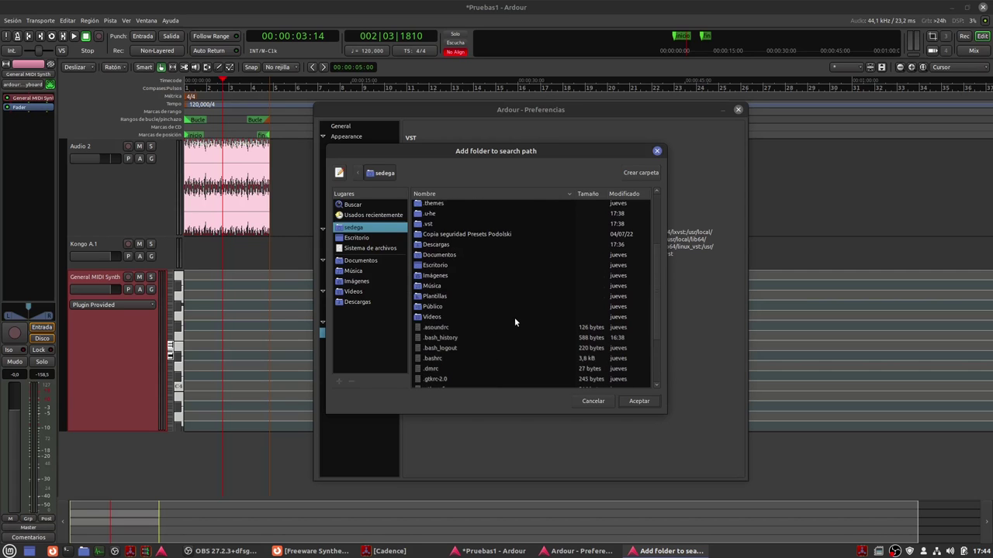
{"action": "scroll", "coordinate": [514, 321], "scroll_direction": "down", "scroll_amount": 2}
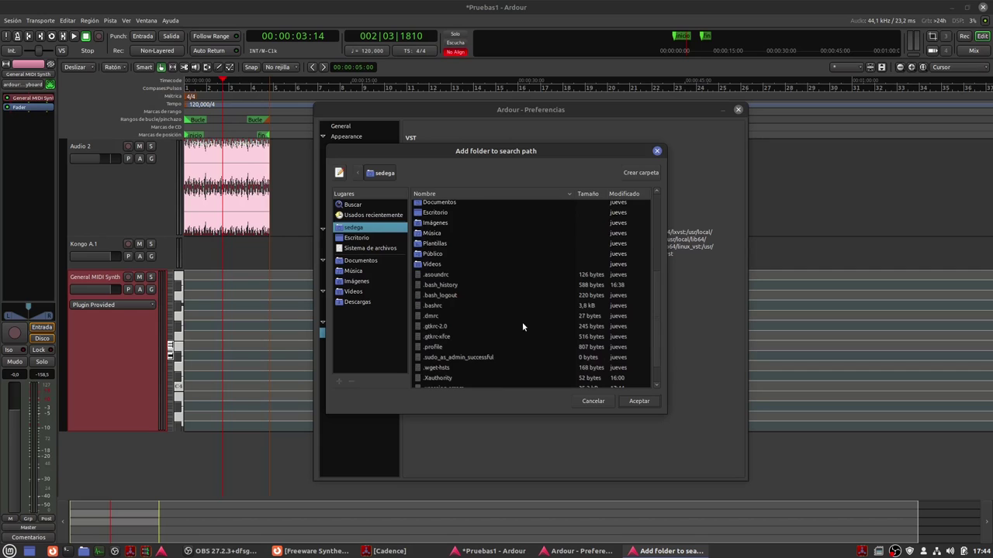
{"action": "right_click", "coordinate": [536, 328]}
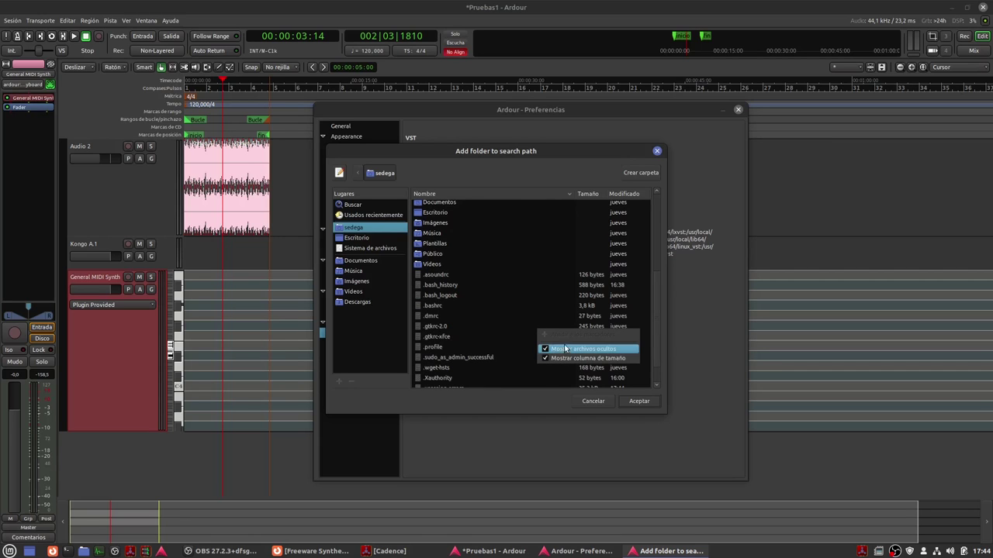
{"action": "left_click", "coordinate": [549, 359]}
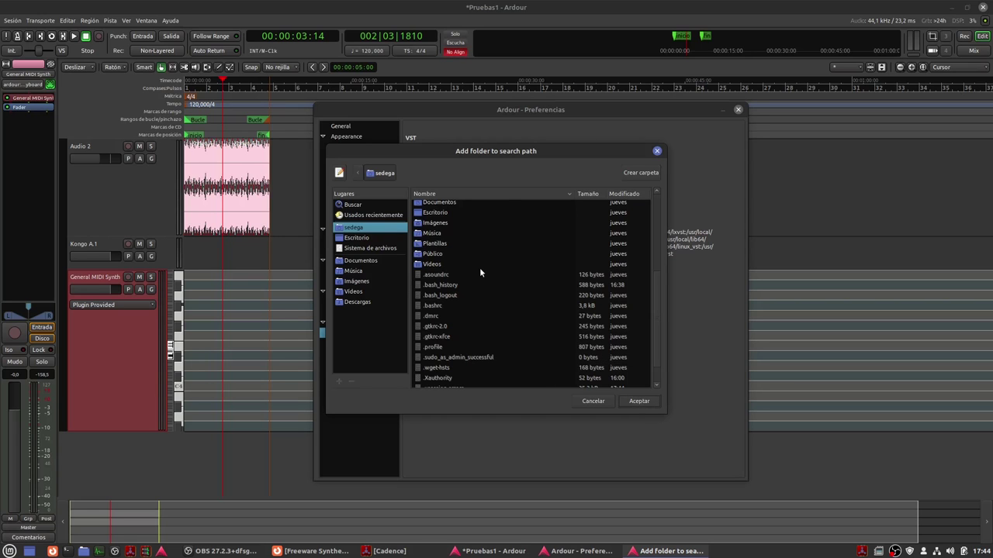
{"action": "scroll", "coordinate": [479, 271], "scroll_direction": "up", "scroll_amount": 1}
{"action": "scroll", "coordinate": [473, 284], "scroll_direction": "up", "scroll_amount": 3}
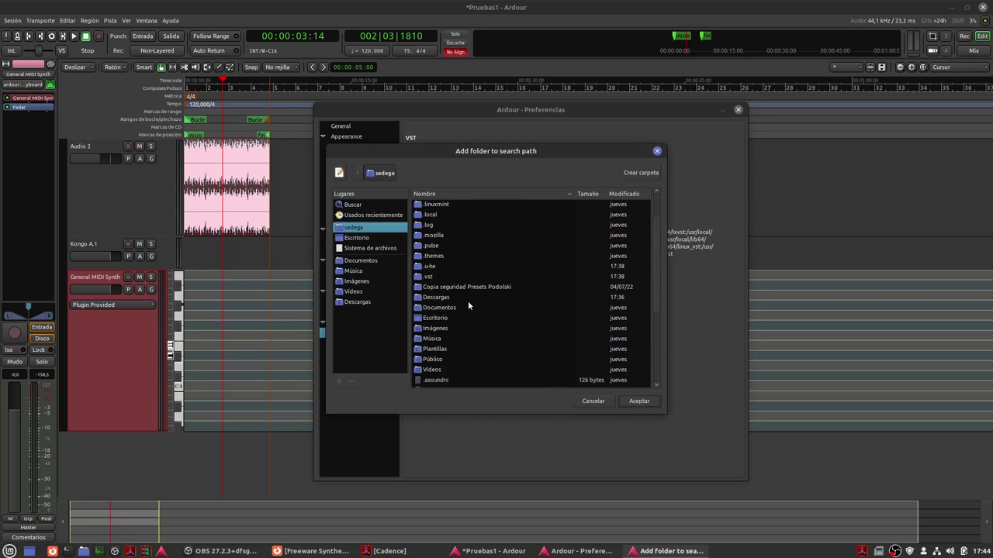
{"action": "left_click", "coordinate": [419, 277]}
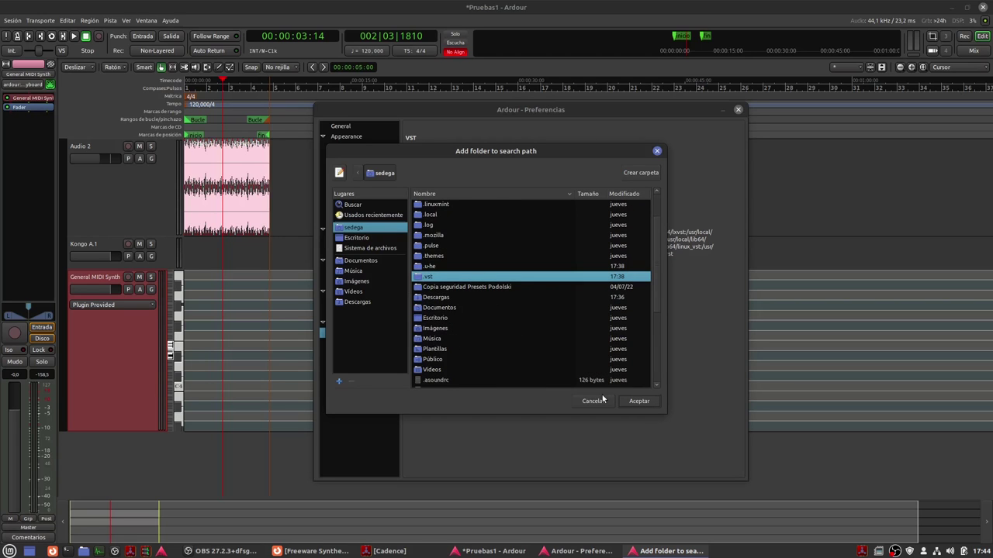
{"action": "left_click", "coordinate": [636, 401]}
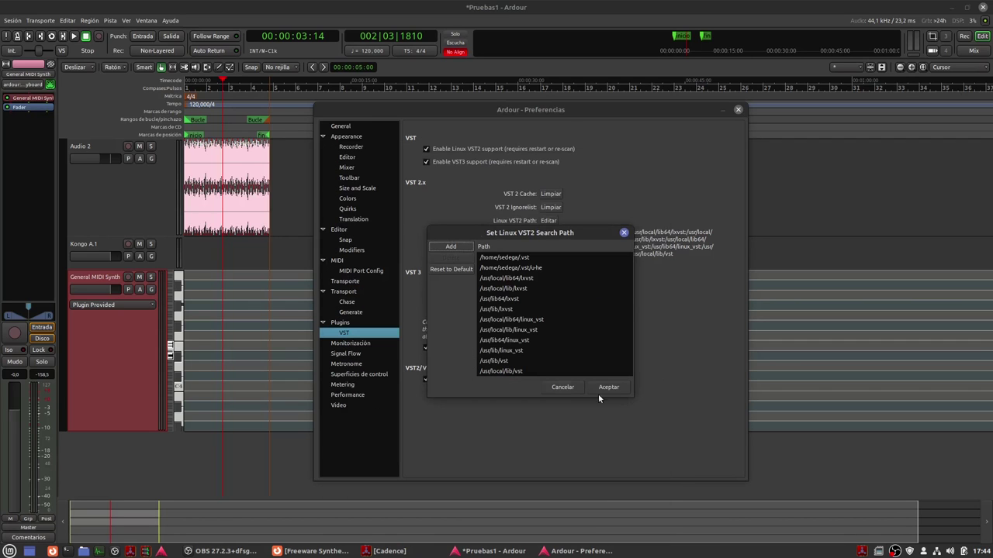
Confirm the new VST2 search path and accept rescanning plugins immediately.
{"action": "left_click", "coordinate": [618, 388]}
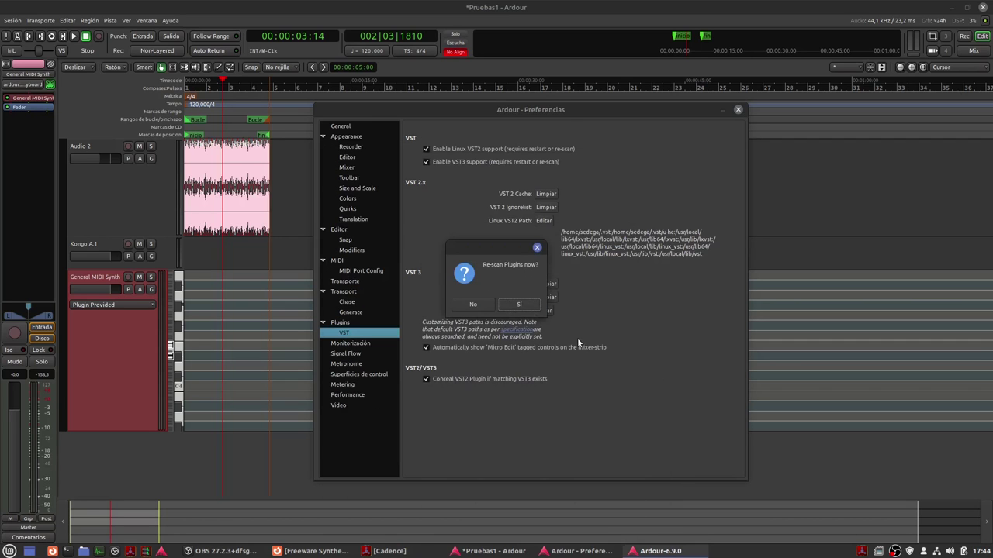
{"action": "left_click", "coordinate": [512, 305]}
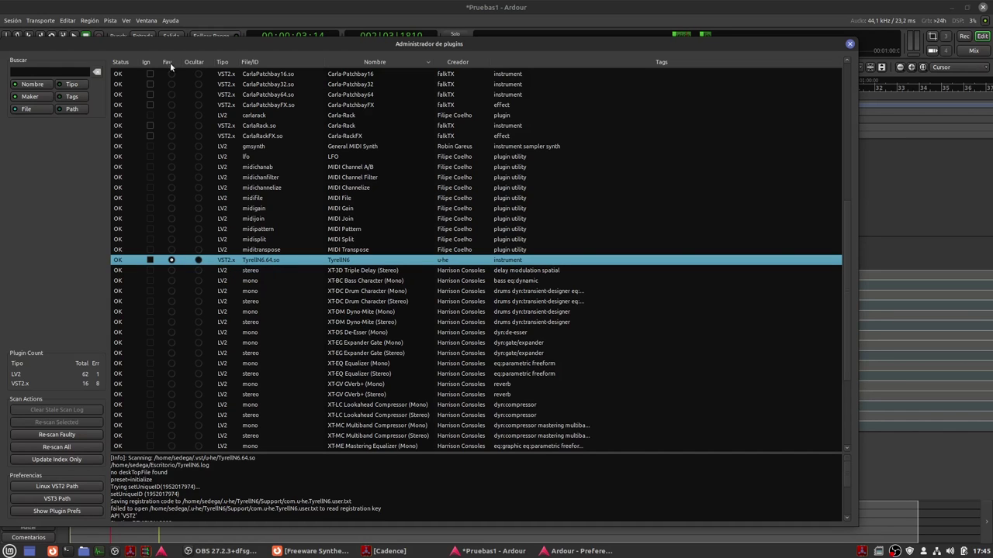
Close the Plugin Manager window to return to the Pruebas1 editor.
{"action": "left_click", "coordinate": [850, 43]}
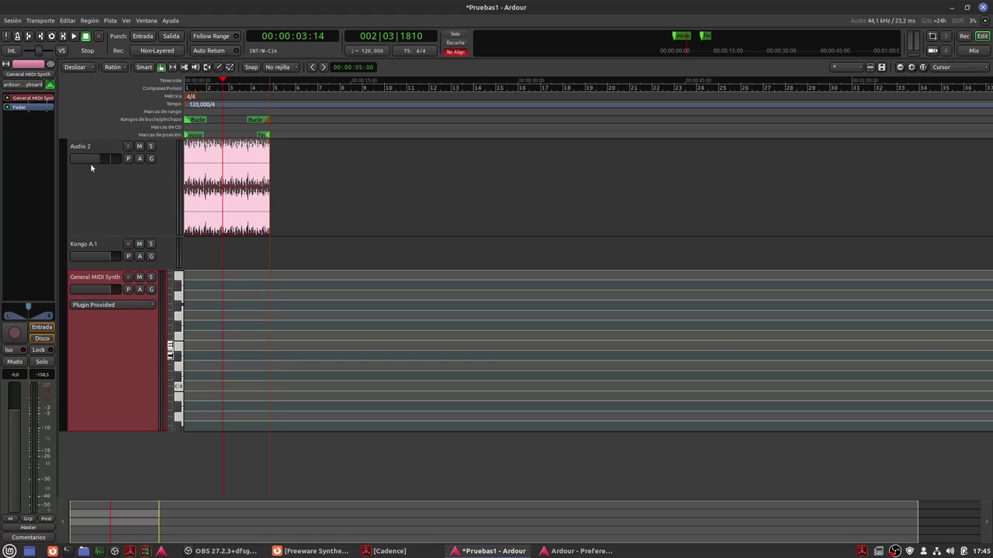
Replace the track's General MIDI Synth with the favourite TyrellN6 VST2 plugin.
{"action": "left_click", "coordinate": [30, 101]}
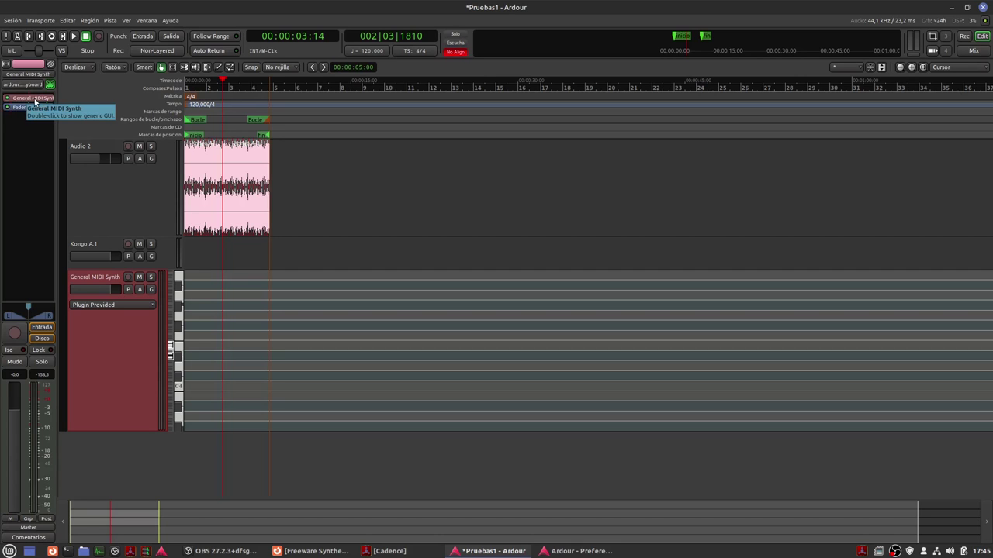
{"action": "right_click", "coordinate": [34, 100]}
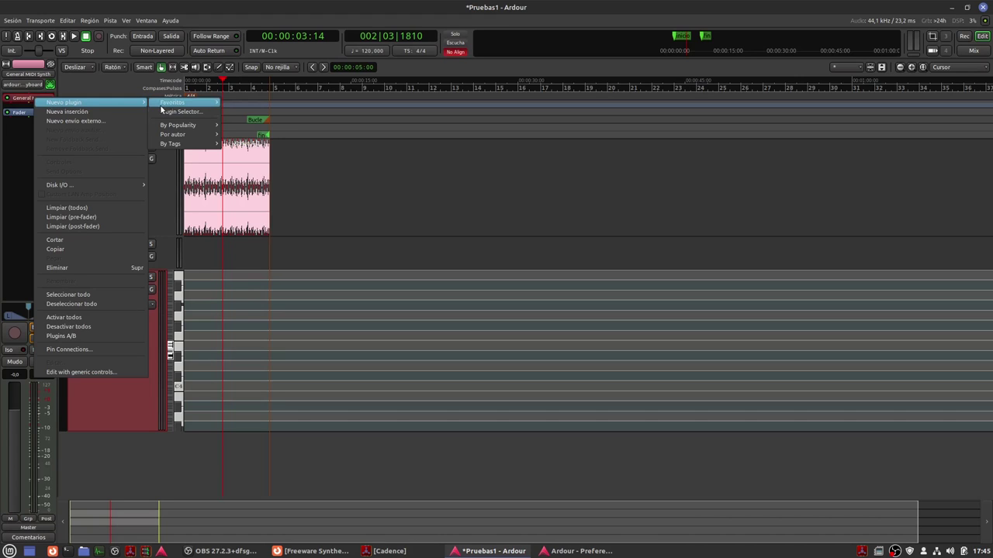
{"action": "mouse_move", "coordinate": [174, 103]}
{"action": "left_click", "coordinate": [262, 103]}
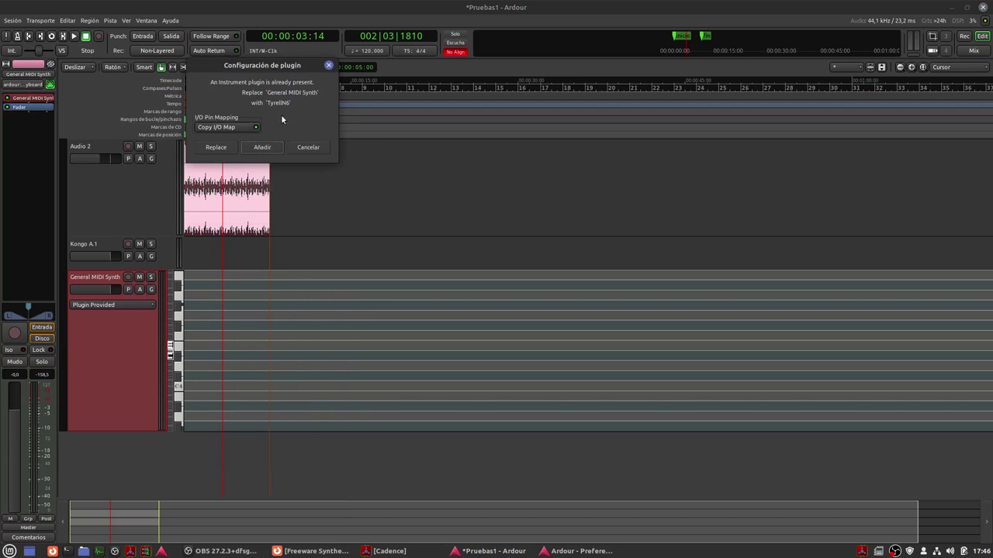
{"action": "left_click", "coordinate": [216, 147]}
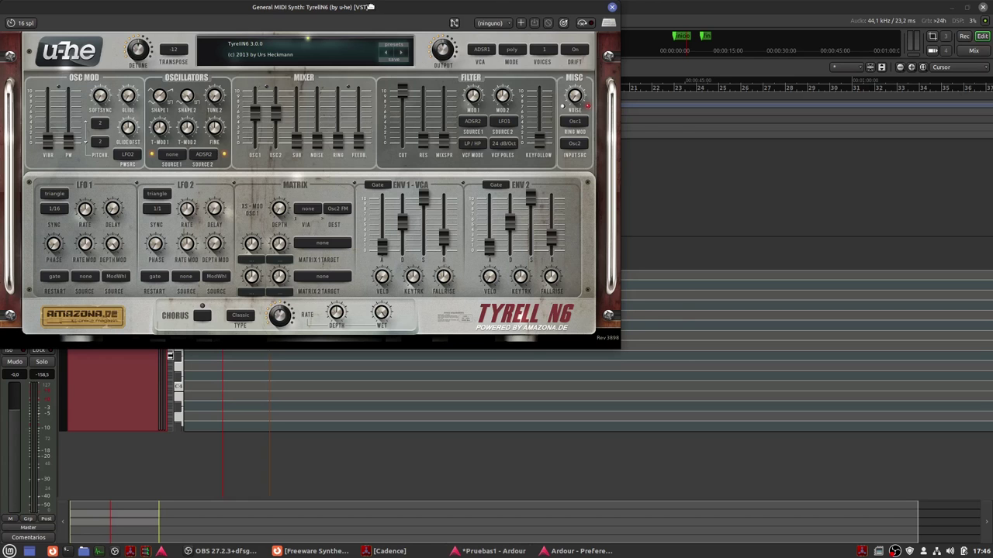
Reposition the TyrellN6 editor window and open the Ventana menu toward Virtual Keyboard.
{"action": "mouse_move", "coordinate": [381, 8]}
{"action": "left_mouse_down"}
{"action": "mouse_move", "coordinate": [596, 101]}
{"action": "mouse_move", "coordinate": [642, 165]}
{"action": "left_mouse_up"}
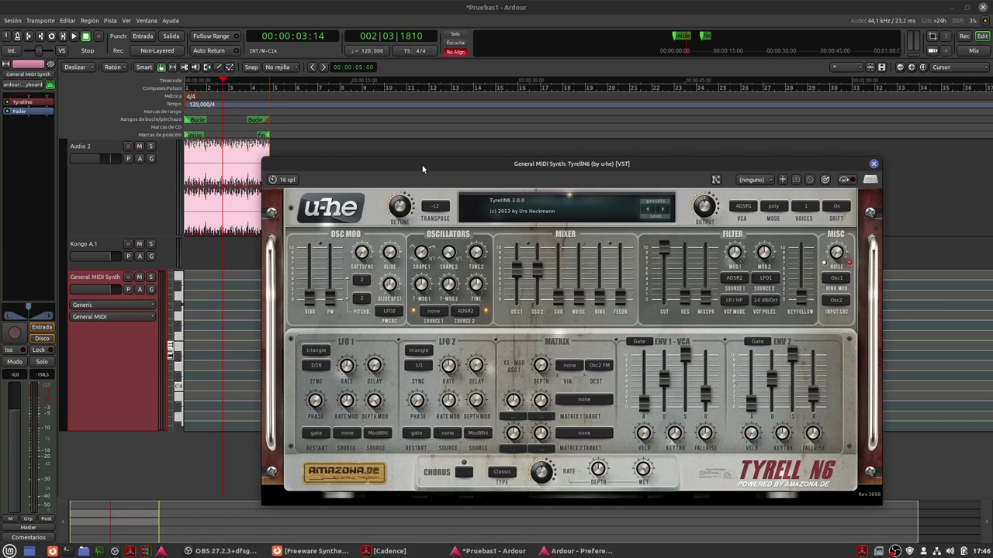
{"action": "left_click_drag", "start_coordinate": [423, 169], "coordinate": [368, 126]}
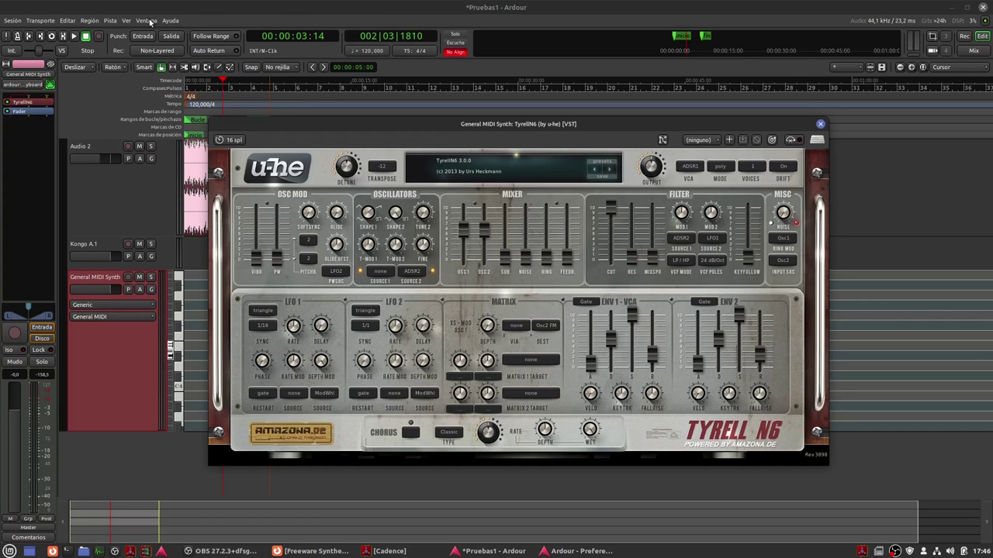
{"action": "left_click", "coordinate": [148, 21]}
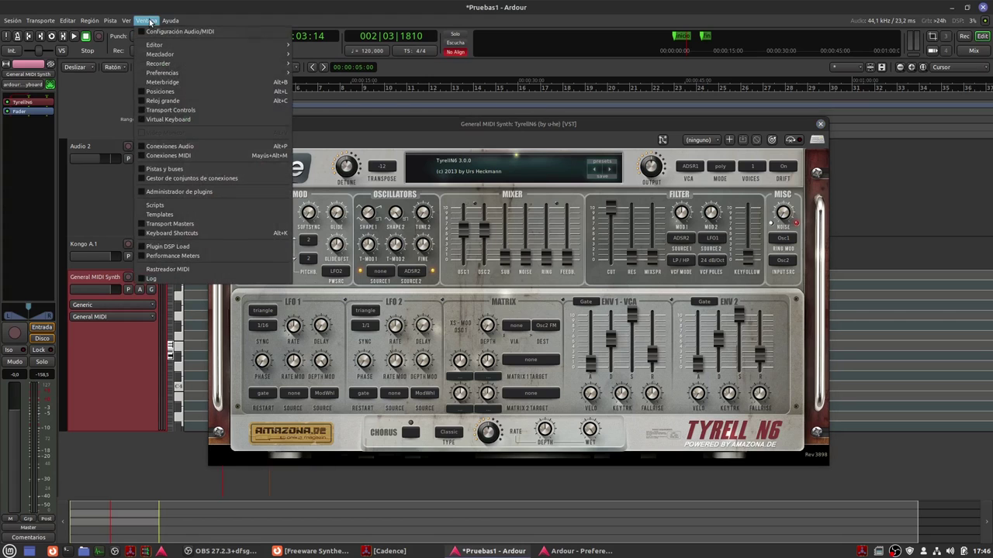
Open the virtual MIDI keyboard and play three rising test notes through TyrellN6.
{"action": "left_click", "coordinate": [158, 120]}
{"action": "left_click_drag", "start_coordinate": [246, 79], "coordinate": [488, 97]}
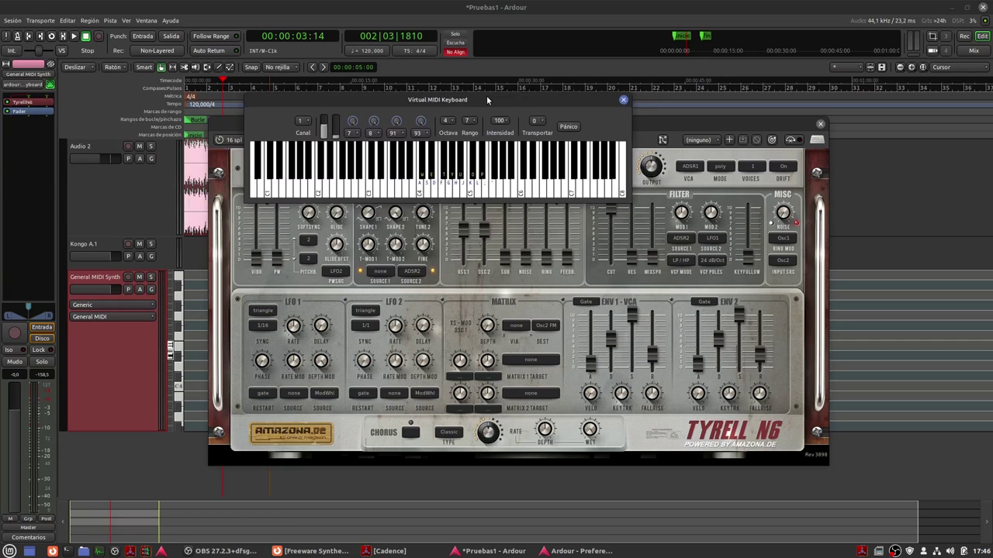
{"action": "left_click", "coordinate": [444, 200]}
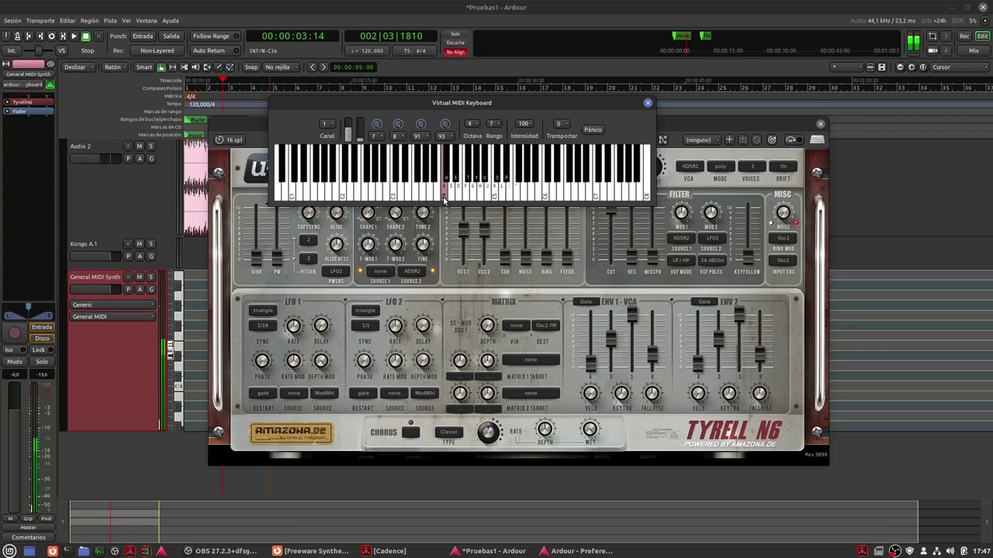
{"action": "left_click", "coordinate": [496, 200]}
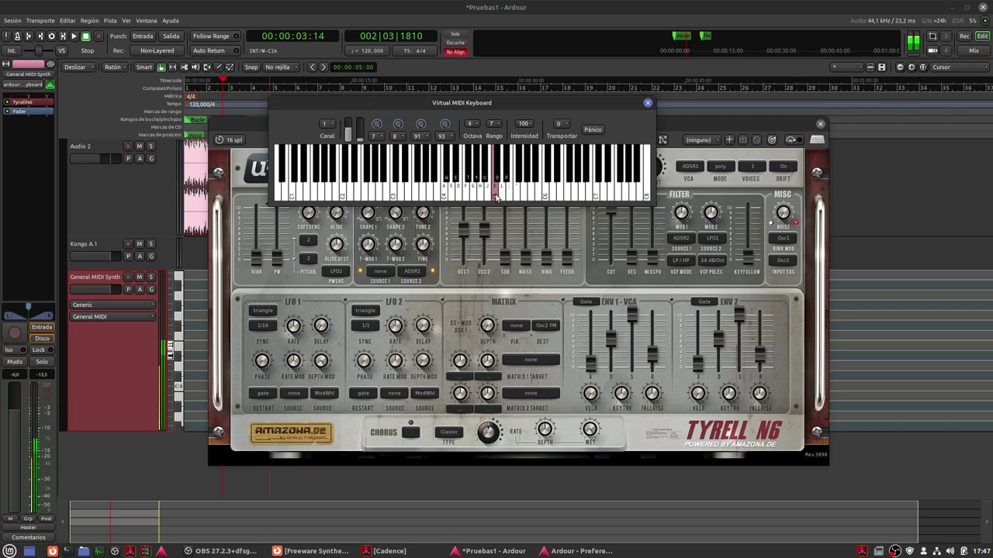
{"action": "left_click", "coordinate": [548, 194]}
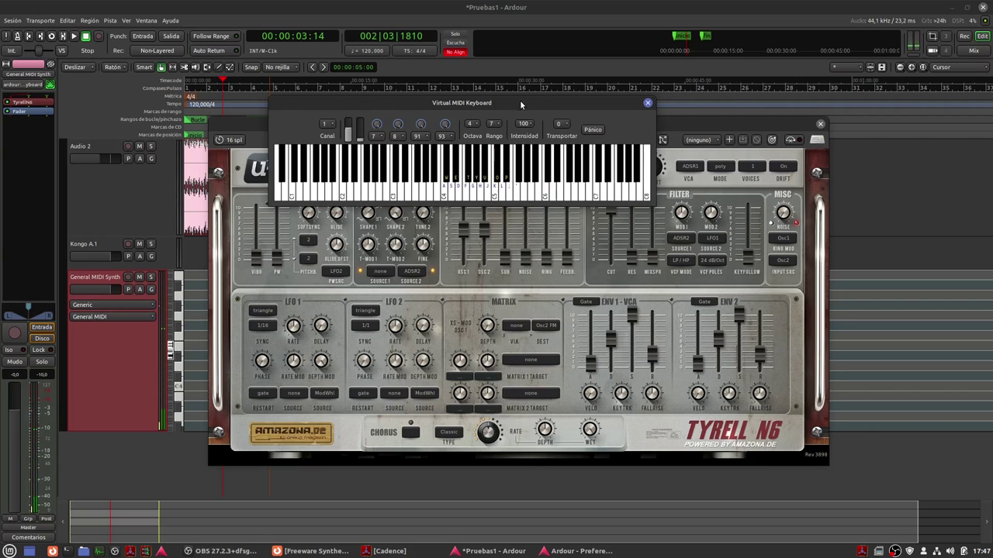
Move the keyboard to the lower left and raise pulse-width modulation depth to 38.20.
{"action": "left_click_drag", "start_coordinate": [521, 103], "coordinate": [530, 266]}
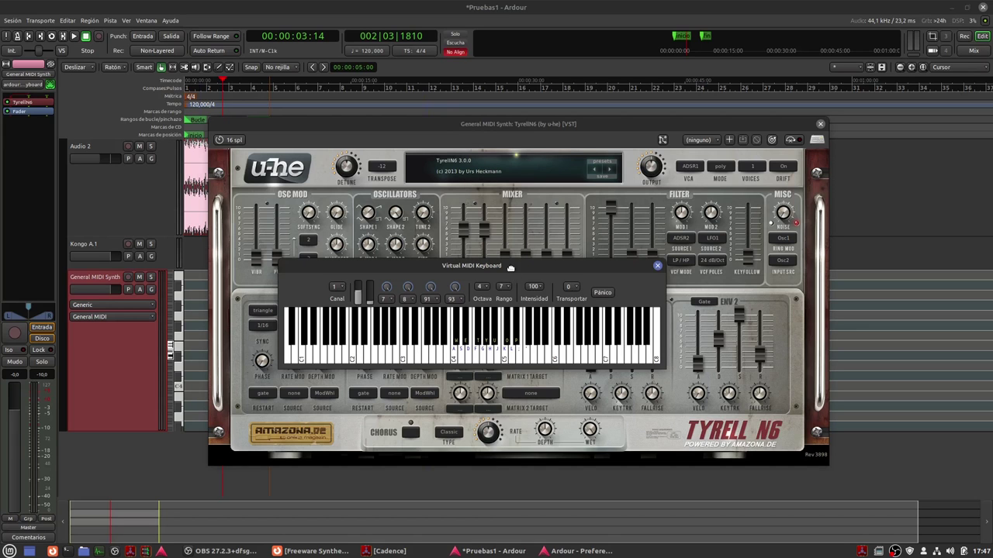
{"action": "mouse_move", "coordinate": [492, 269]}
{"action": "left_mouse_down"}
{"action": "mouse_move", "coordinate": [355, 365]}
{"action": "mouse_move", "coordinate": [337, 343]}
{"action": "left_mouse_up"}
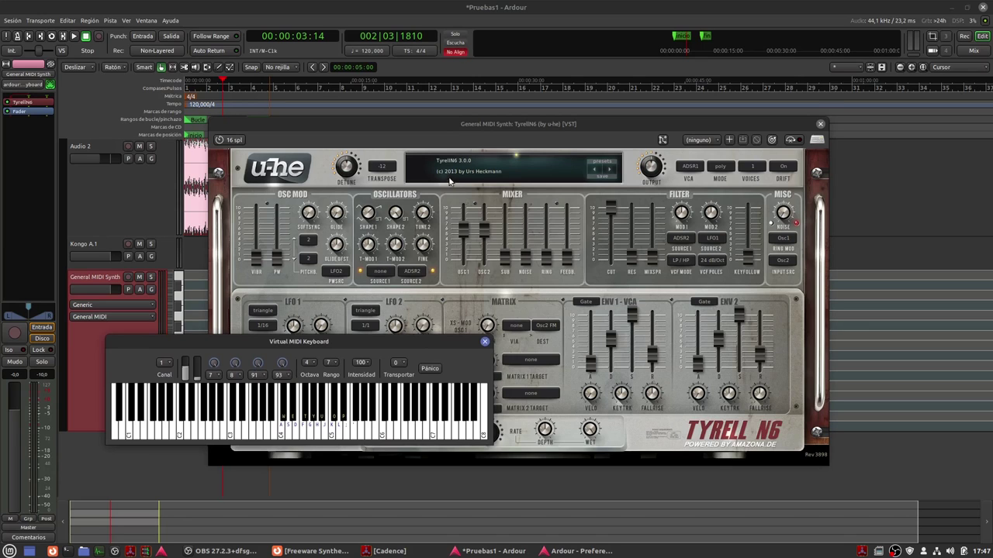
{"action": "left_click", "coordinate": [331, 436]}
{"action": "left_click_drag", "start_coordinate": [276, 257], "coordinate": [278, 215]}
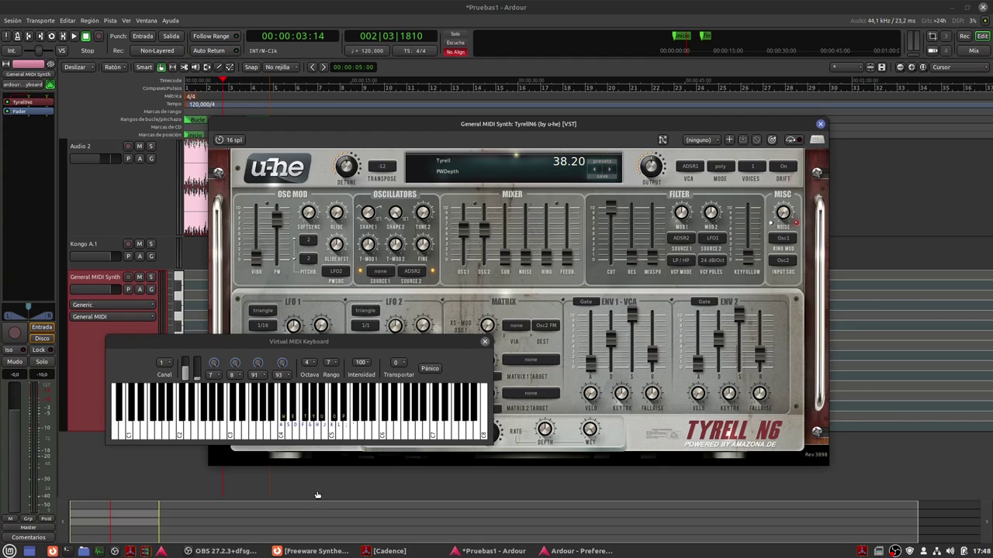
Lengthen envelope 1 decay and envelope 2 attack, auditioning notes on the keyboard.
{"action": "left_click", "coordinate": [332, 434]}
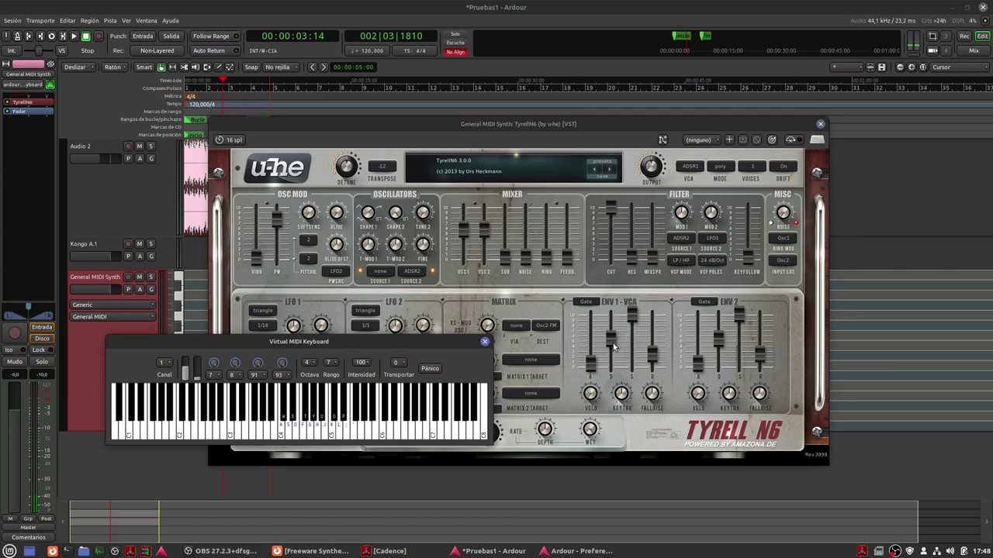
{"action": "left_click_drag", "start_coordinate": [612, 340], "coordinate": [613, 296]}
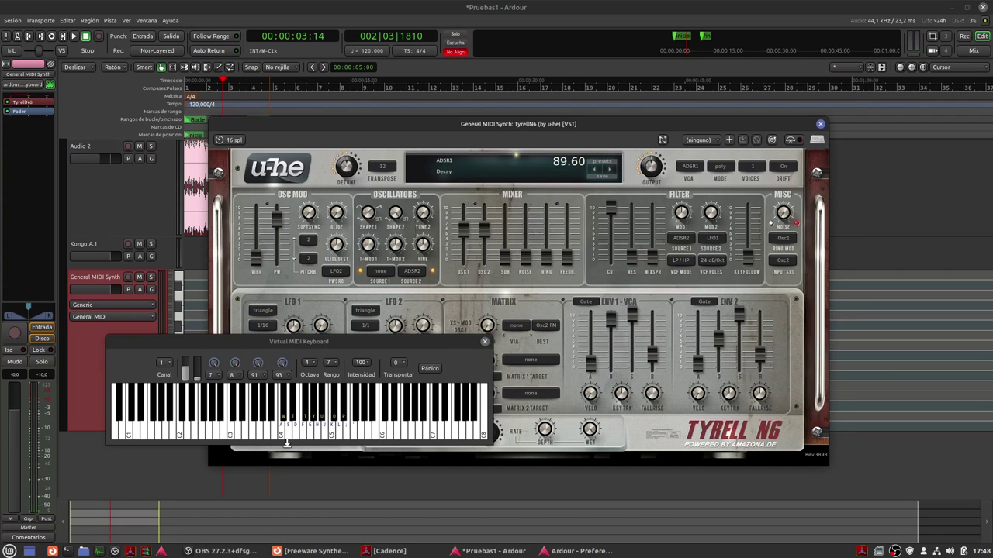
{"action": "left_click", "coordinate": [332, 434]}
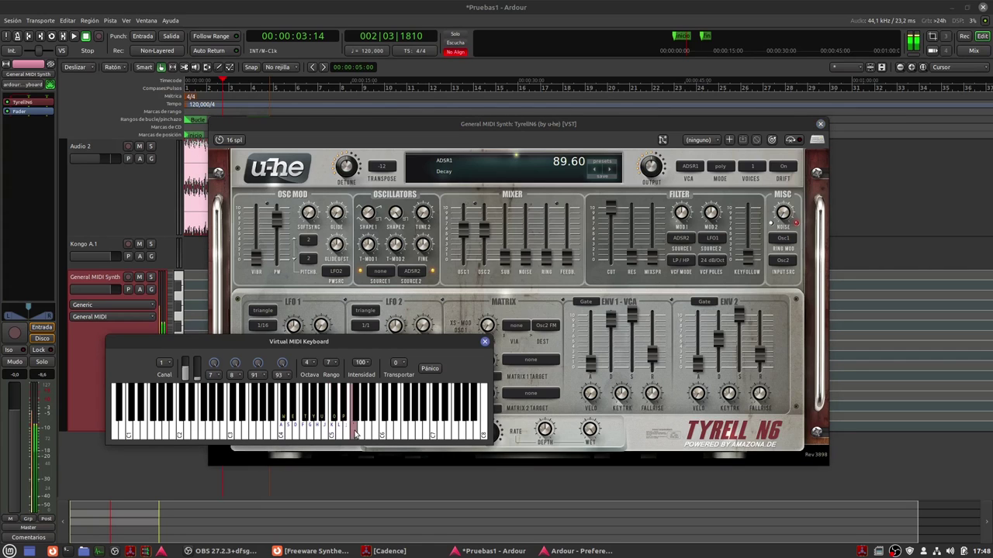
{"action": "left_click_drag", "start_coordinate": [332, 436], "coordinate": [379, 435]}
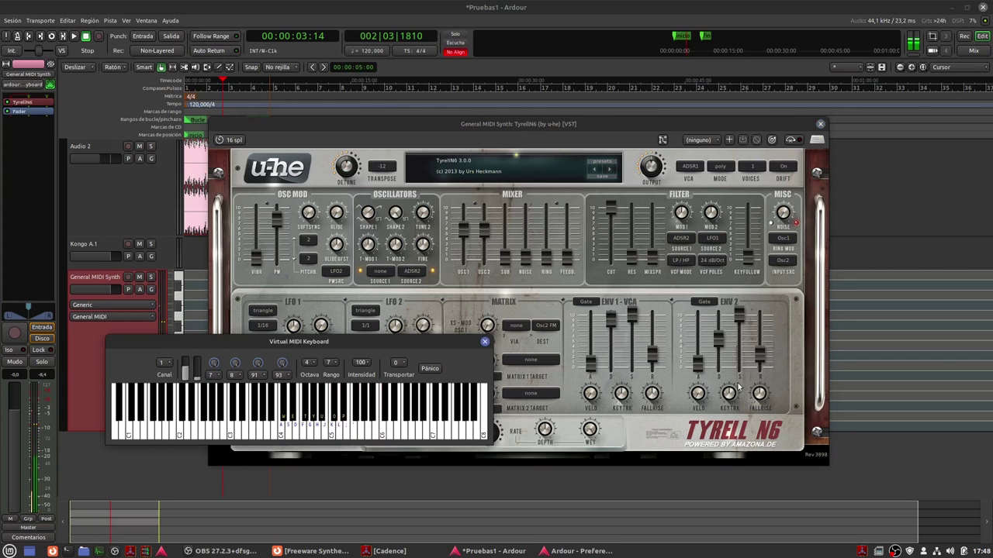
{"action": "left_click_drag", "start_coordinate": [698, 364], "coordinate": [697, 317]}
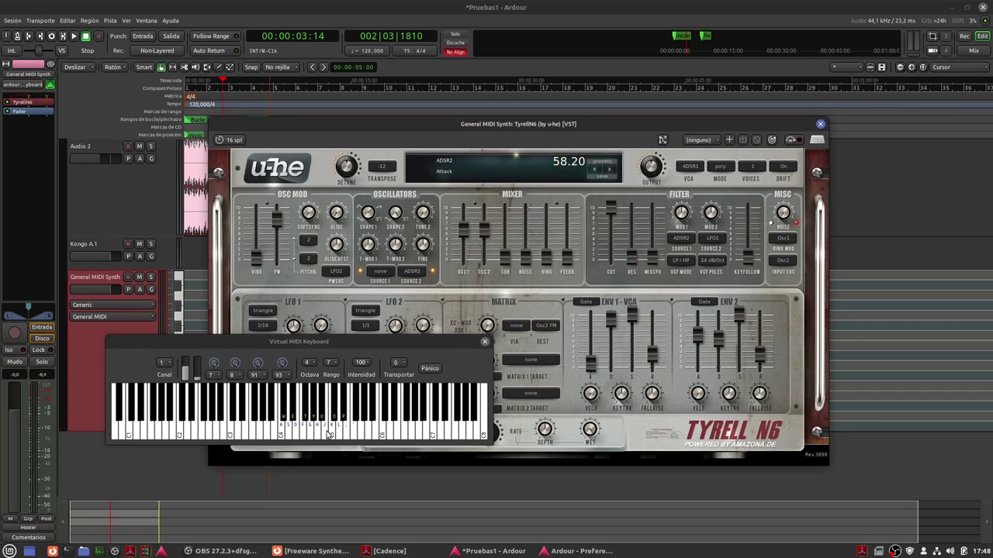
{"action": "left_click", "coordinate": [332, 431]}
Close the virtual MIDI keyboard and set oscillator Shape 2 to 1.00.
{"action": "left_click", "coordinate": [583, 323]}
{"action": "left_click", "coordinate": [486, 343]}
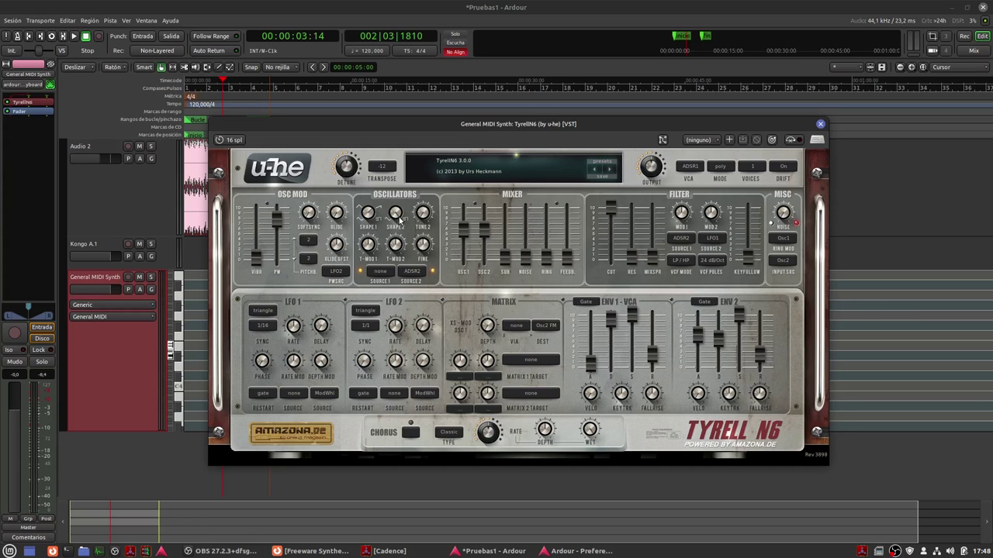
{"action": "mouse_move", "coordinate": [401, 218]}
{"action": "left_mouse_down"}
{"action": "mouse_move", "coordinate": [390, 211]}
{"action": "mouse_move", "coordinate": [393, 231]}
{"action": "left_mouse_up"}
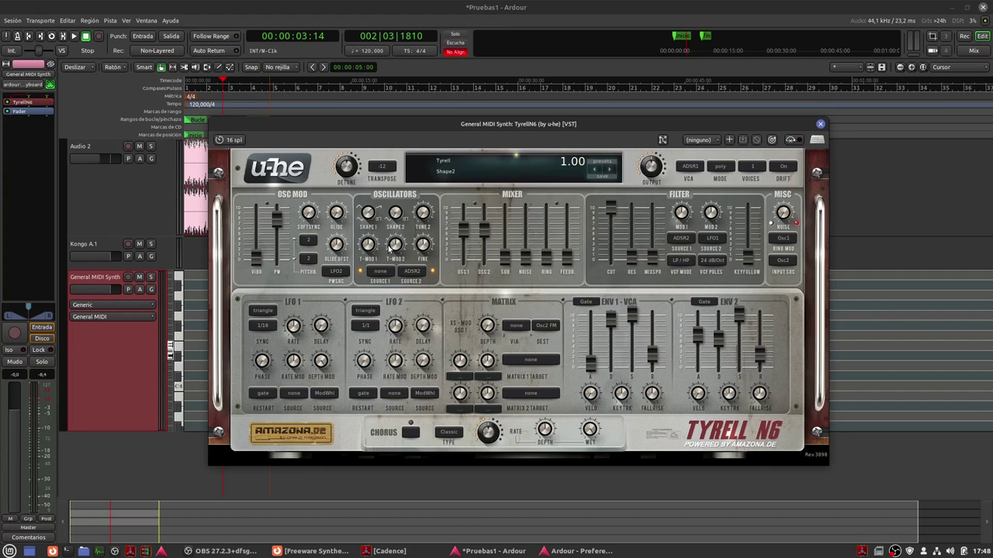
Reopen the virtual keyboard, adjust Shape 1 and lower oscillator 2's mix level.
{"action": "left_click", "coordinate": [146, 20]}
{"action": "left_click", "coordinate": [158, 121]}
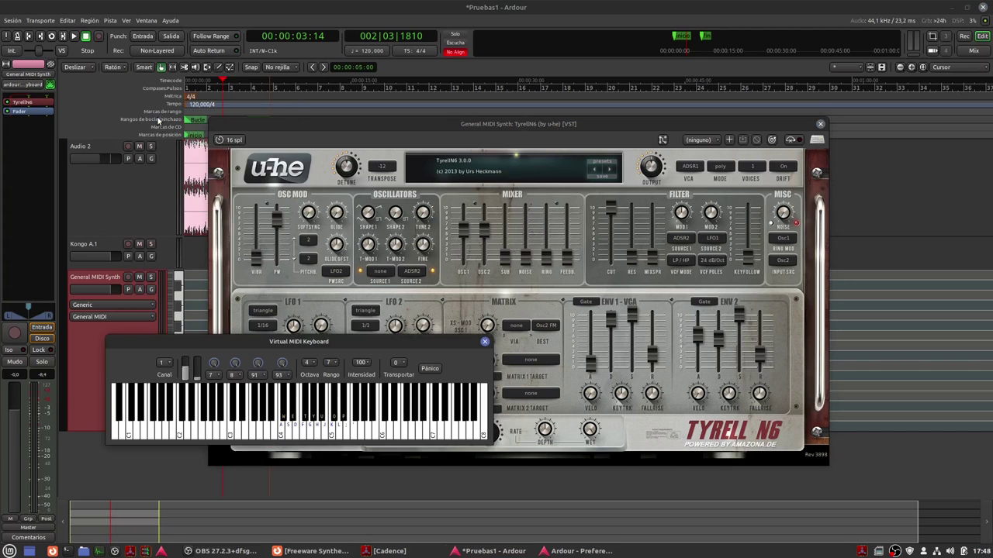
{"action": "left_click", "coordinate": [331, 436]}
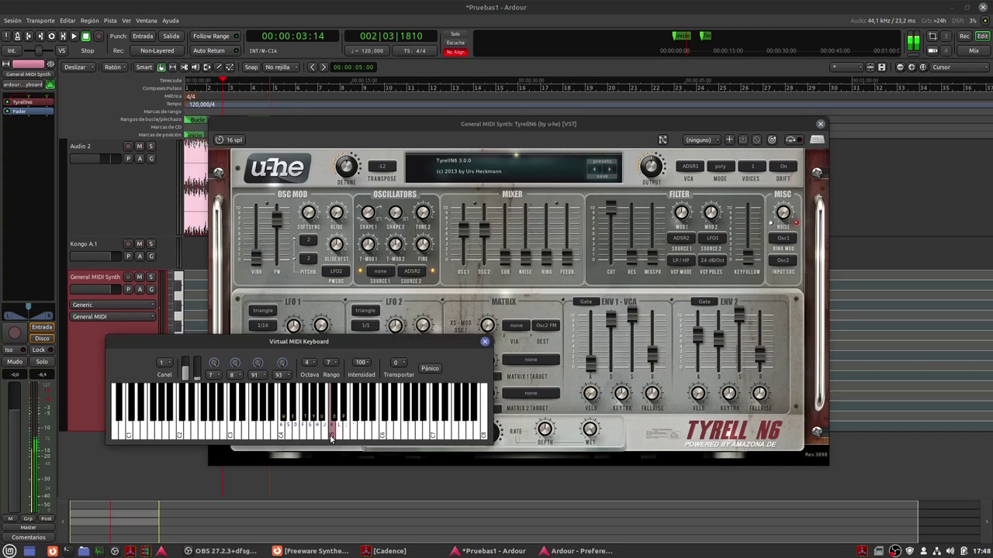
{"action": "left_click_drag", "start_coordinate": [368, 208], "coordinate": [365, 239]}
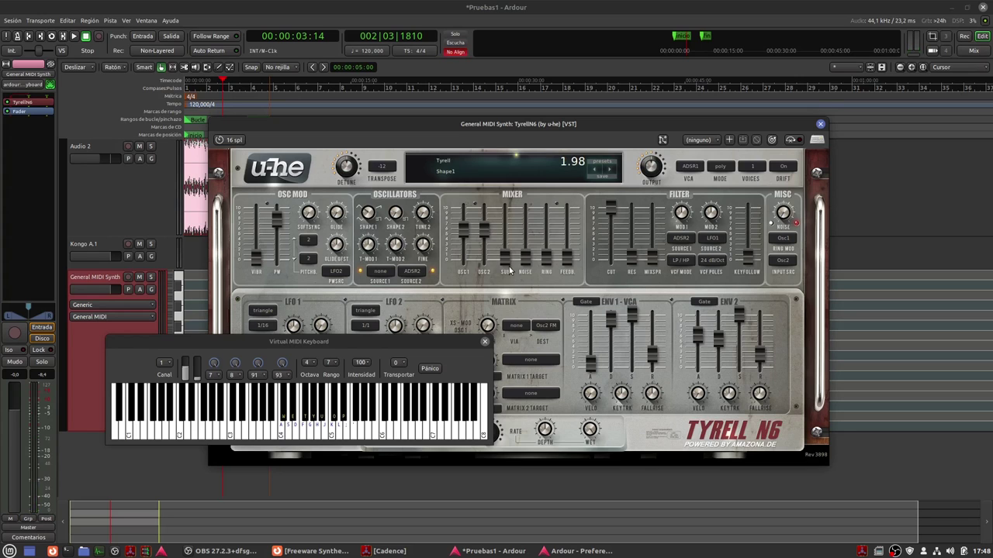
{"action": "left_click_drag", "start_coordinate": [484, 232], "coordinate": [482, 281]}
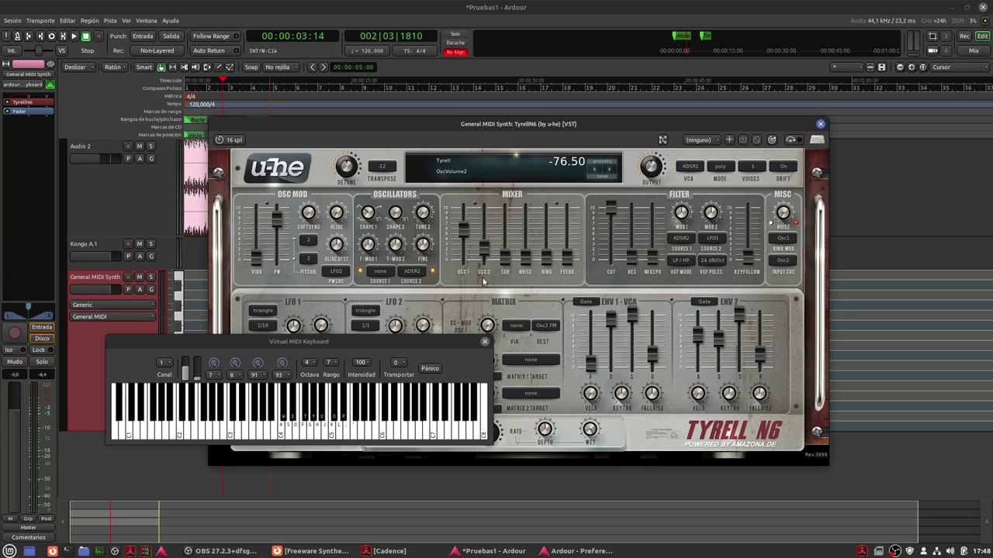
{"action": "left_click", "coordinate": [333, 438]}
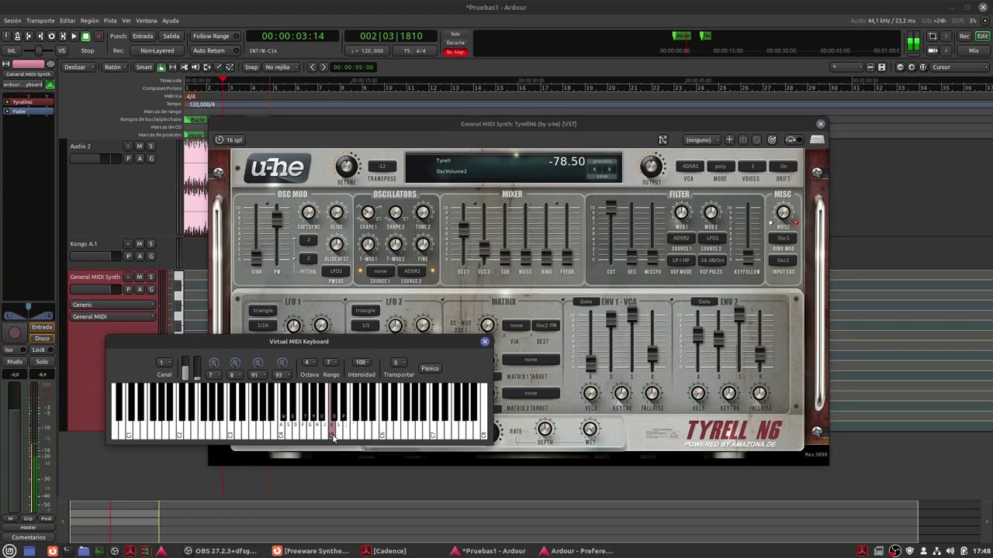
{"action": "left_click_drag", "start_coordinate": [333, 438], "coordinate": [282, 436]}
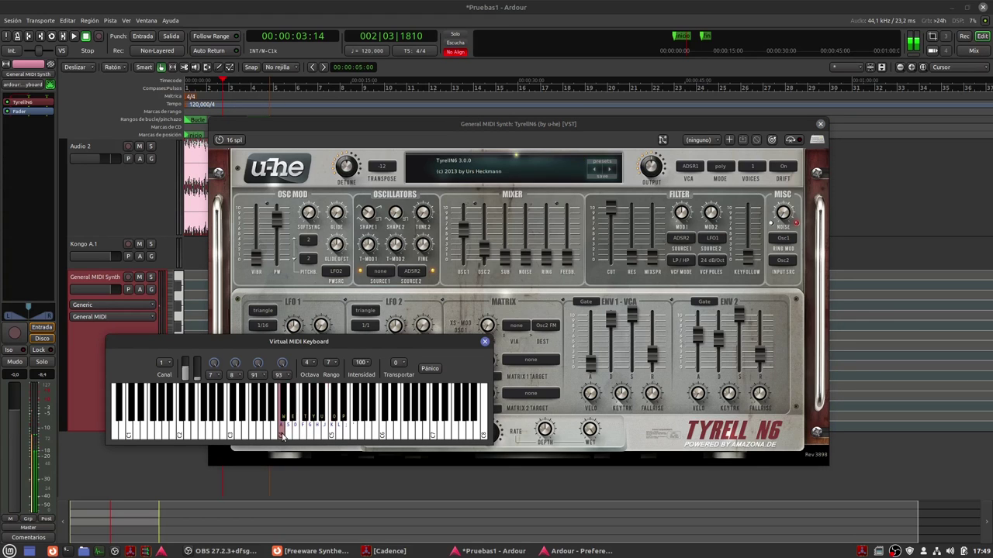
Adjust output level, raise filter resonance and lower cutoff while playing notes.
{"action": "left_click_drag", "start_coordinate": [650, 167], "coordinate": [648, 154]}
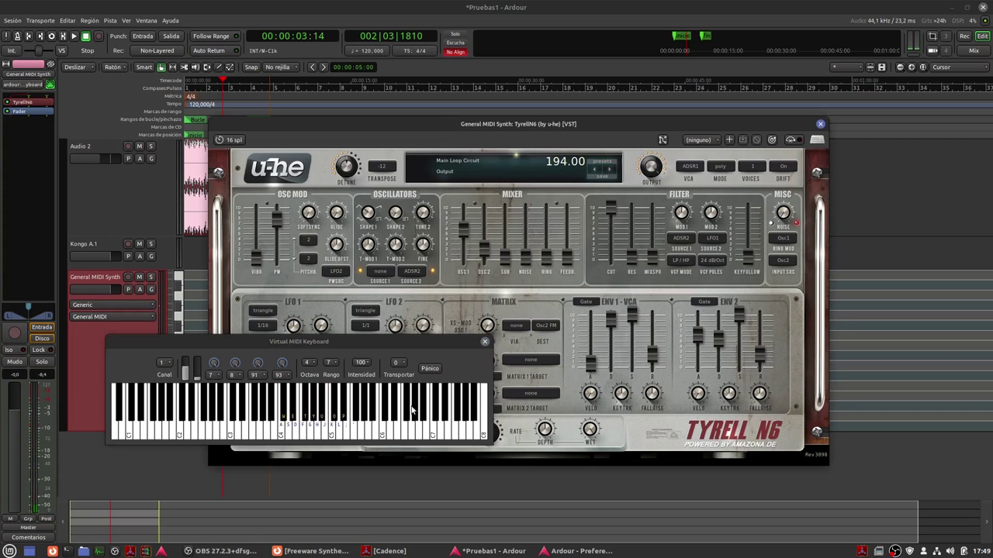
{"action": "left_click", "coordinate": [282, 437]}
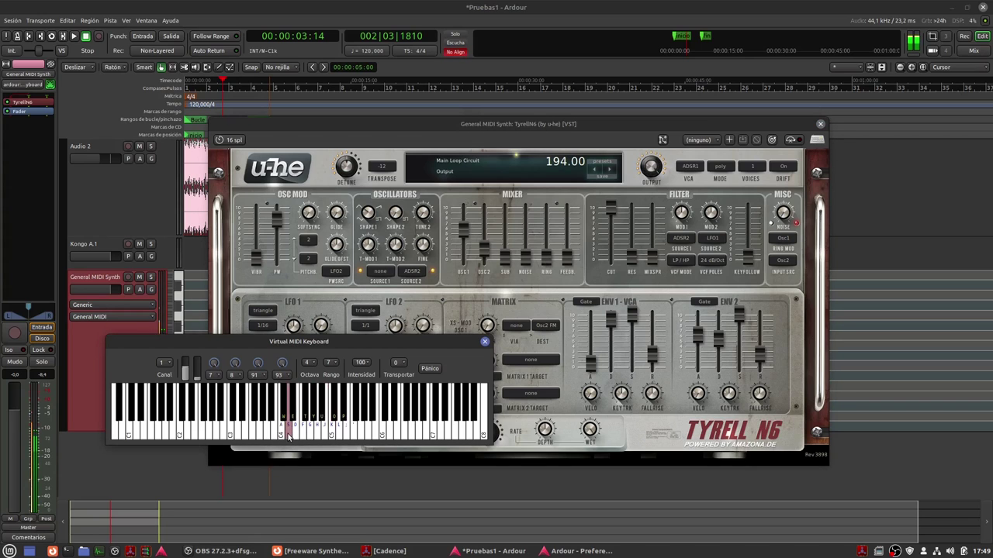
{"action": "left_click", "coordinate": [301, 436]}
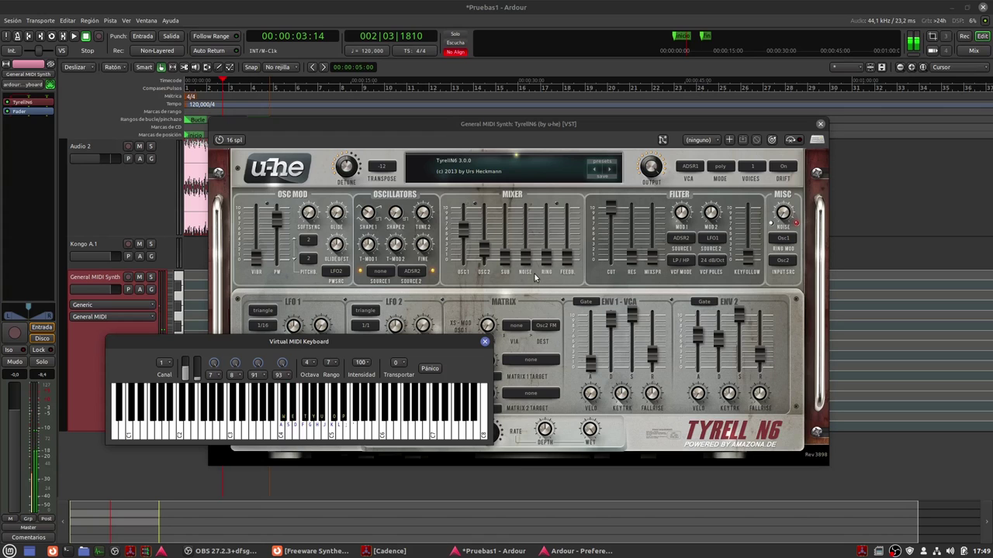
{"action": "left_click_drag", "start_coordinate": [631, 254], "coordinate": [635, 227]}
{"action": "scroll", "coordinate": [634, 227], "scroll_direction": "up", "scroll_amount": 3}
{"action": "scroll", "coordinate": [635, 226], "scroll_direction": "up", "scroll_amount": 1}
{"action": "scroll", "coordinate": [634, 227], "scroll_direction": "up", "scroll_amount": 2}
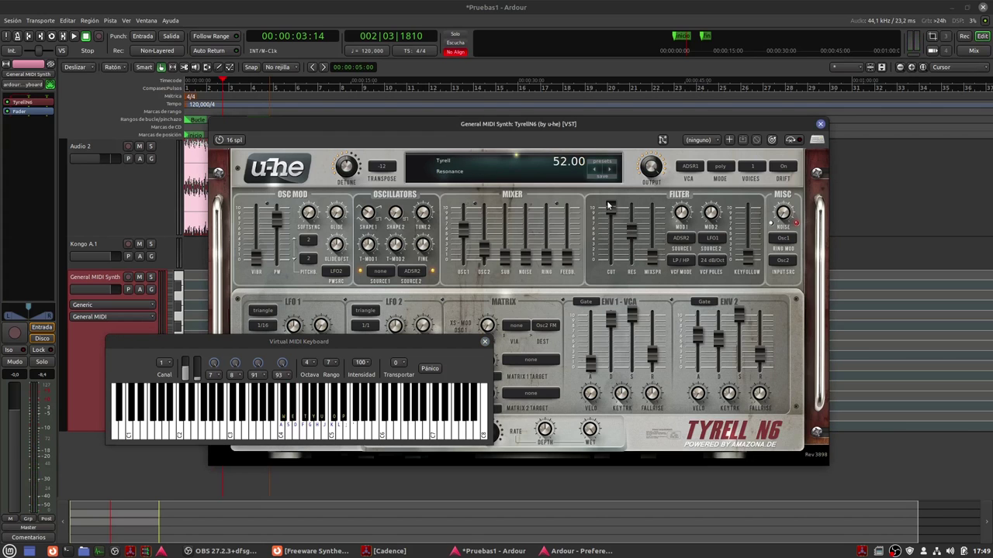
{"action": "left_click_drag", "start_coordinate": [613, 208], "coordinate": [611, 242]}
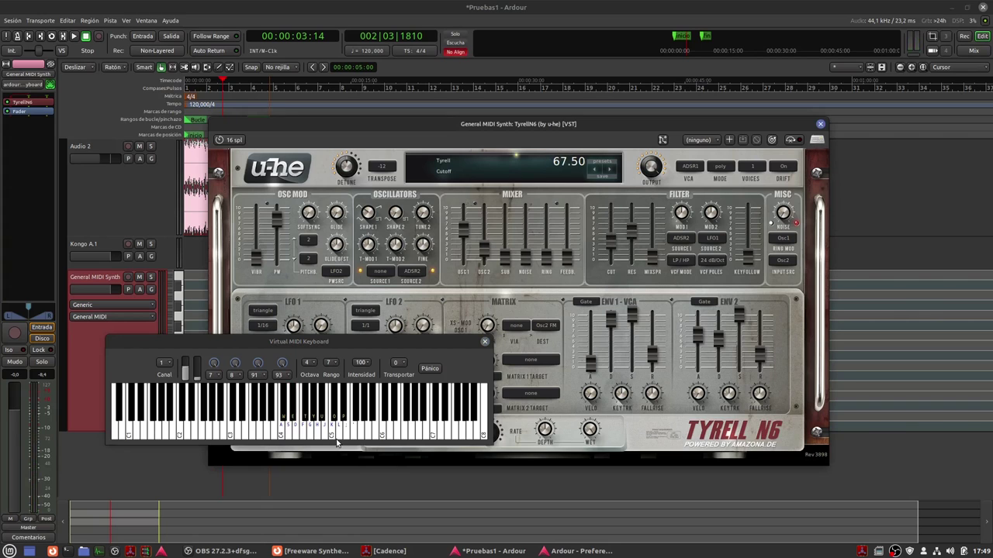
{"action": "left_click_drag", "start_coordinate": [331, 437], "coordinate": [284, 437]}
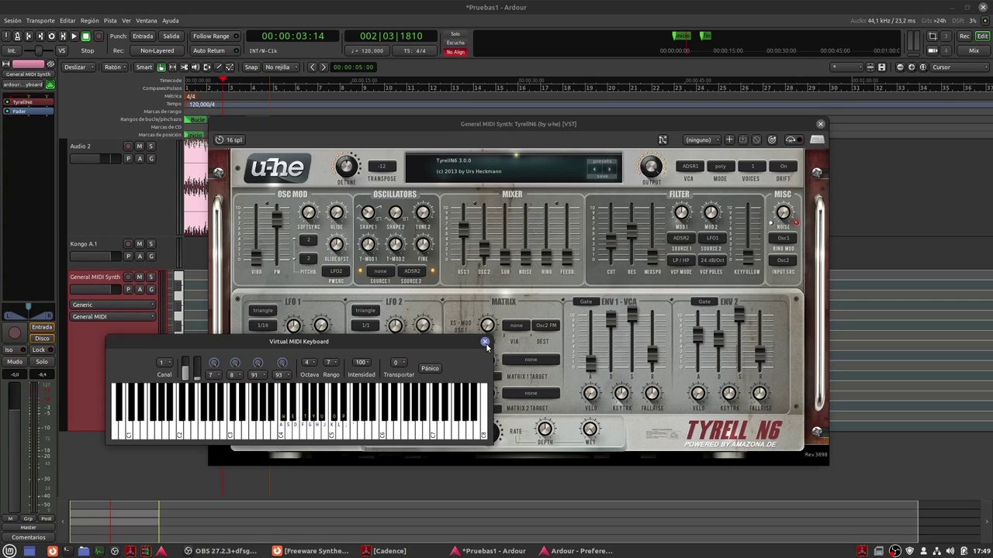
Rearrange the keyboard and synth windows and raise TyrellN6's vibrato to 86.00.
{"action": "mouse_move", "coordinate": [435, 340]}
{"action": "left_mouse_down"}
{"action": "mouse_move", "coordinate": [653, 232]}
{"action": "mouse_move", "coordinate": [625, 22]}
{"action": "left_mouse_up"}
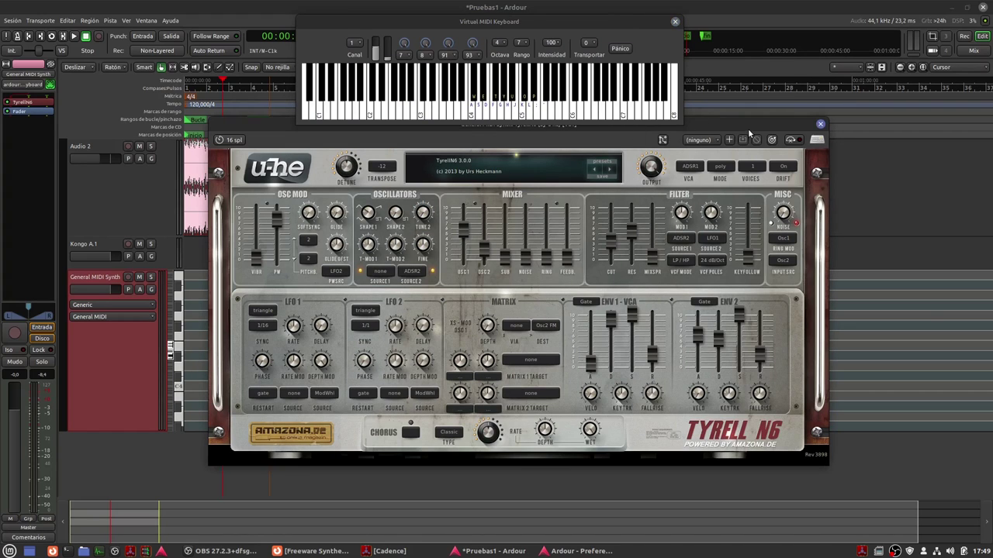
{"action": "left_click_drag", "start_coordinate": [749, 124], "coordinate": [745, 197]}
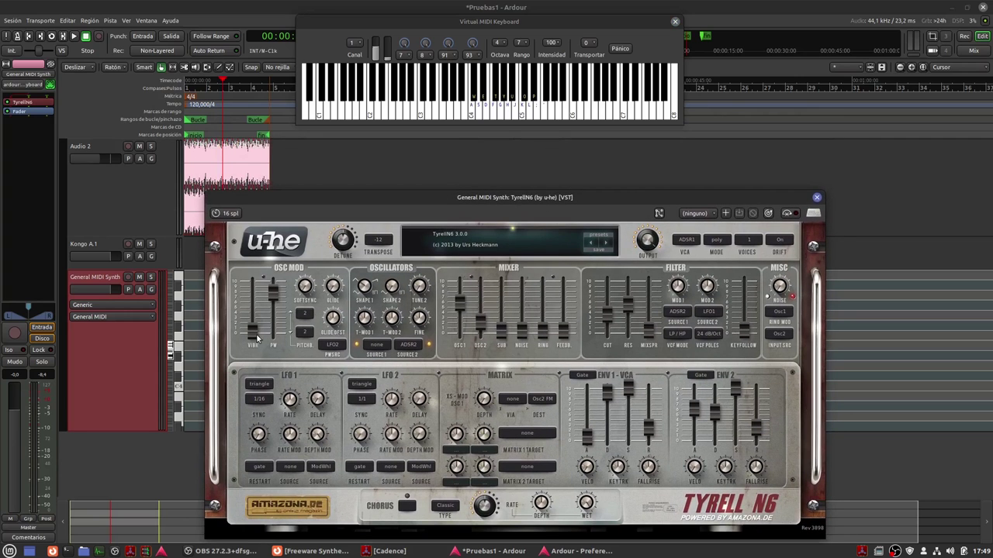
{"action": "mouse_move", "coordinate": [252, 331]}
{"action": "left_click_drag", "start_coordinate": [255, 331], "coordinate": [257, 278]}
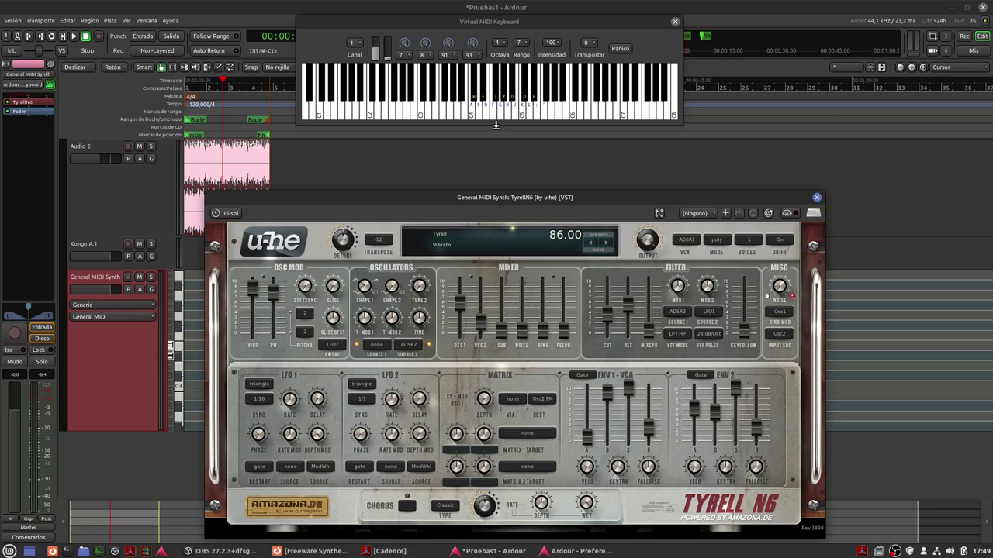